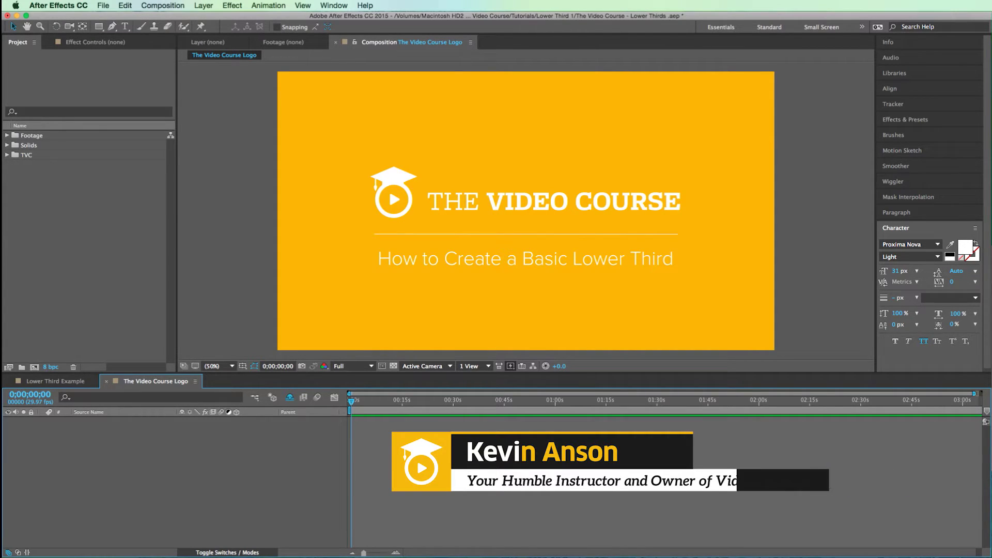
Switch to the Lower Third Example composition and play back its lower-third animation
click(79, 383)
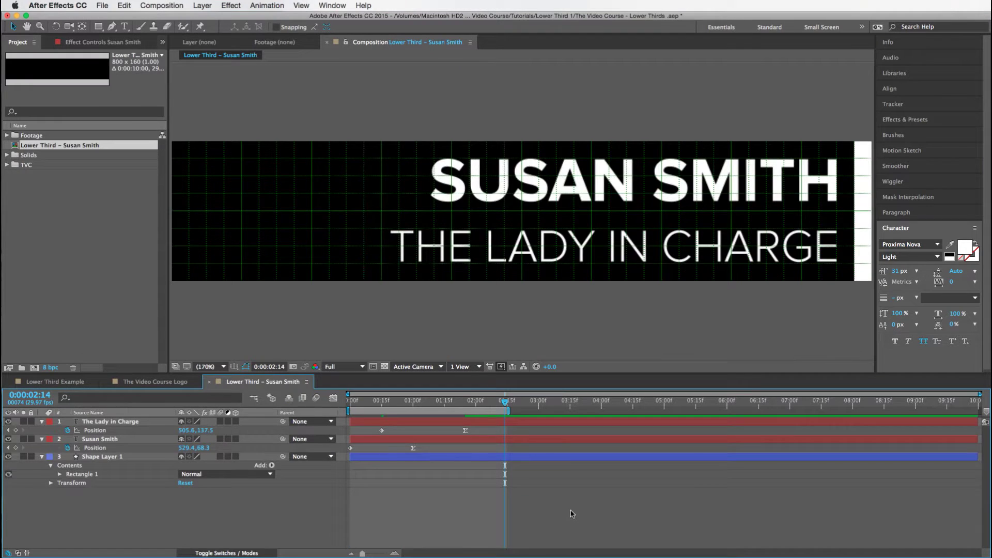
key(space)
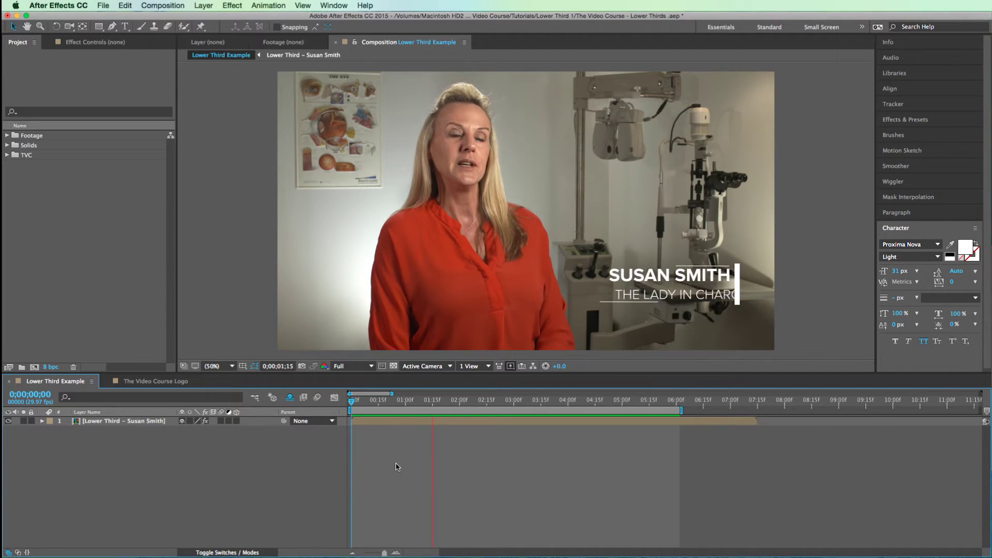
Stop the preview and move the lower-third graphic to the lower left
key(space)
click(467, 422)
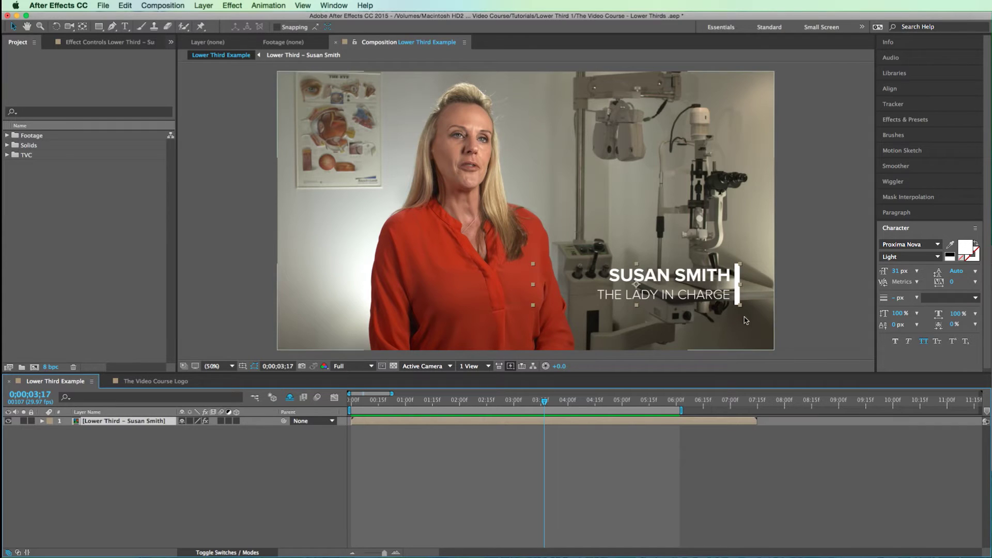
drag(694, 277, 385, 289)
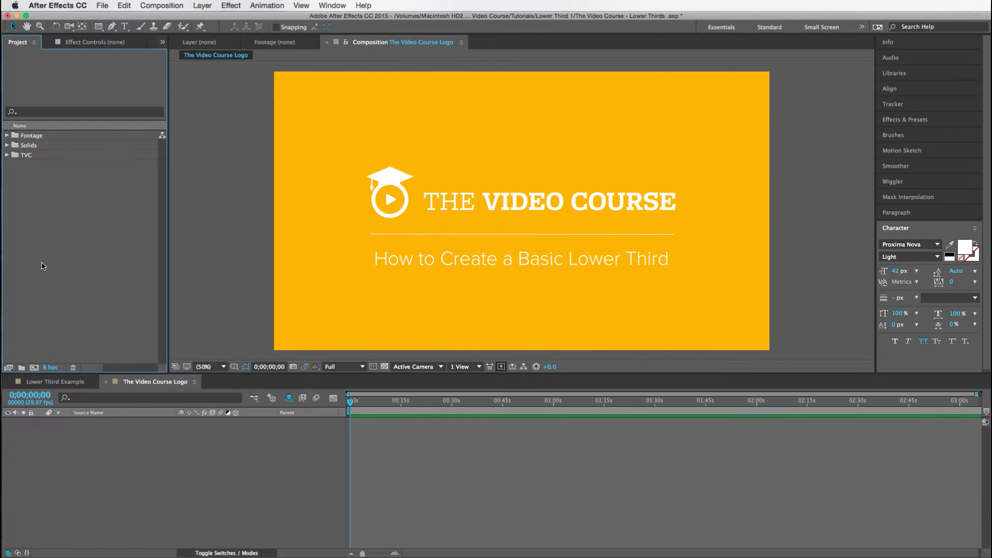
click(34, 368)
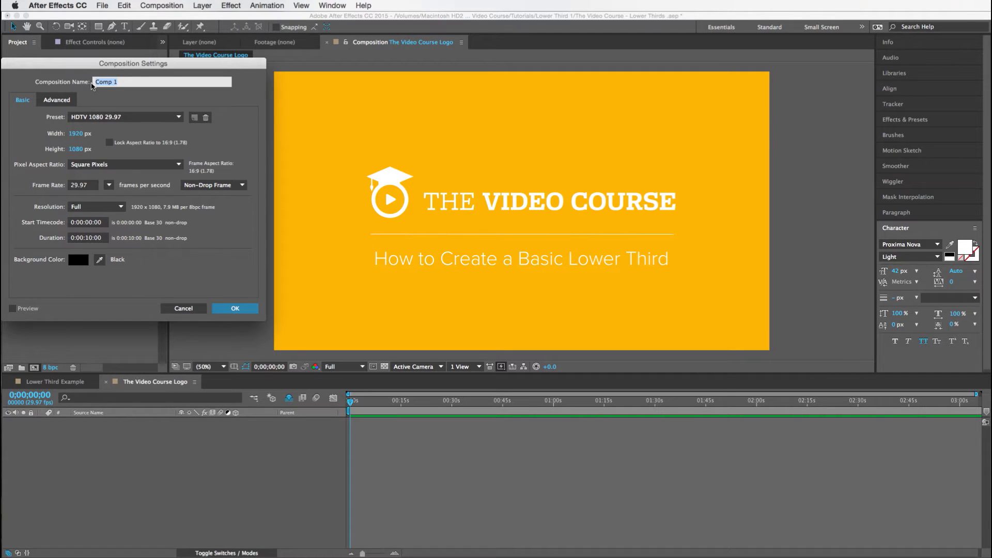
click(78, 136)
text(800)
key(Tab)
text(160)
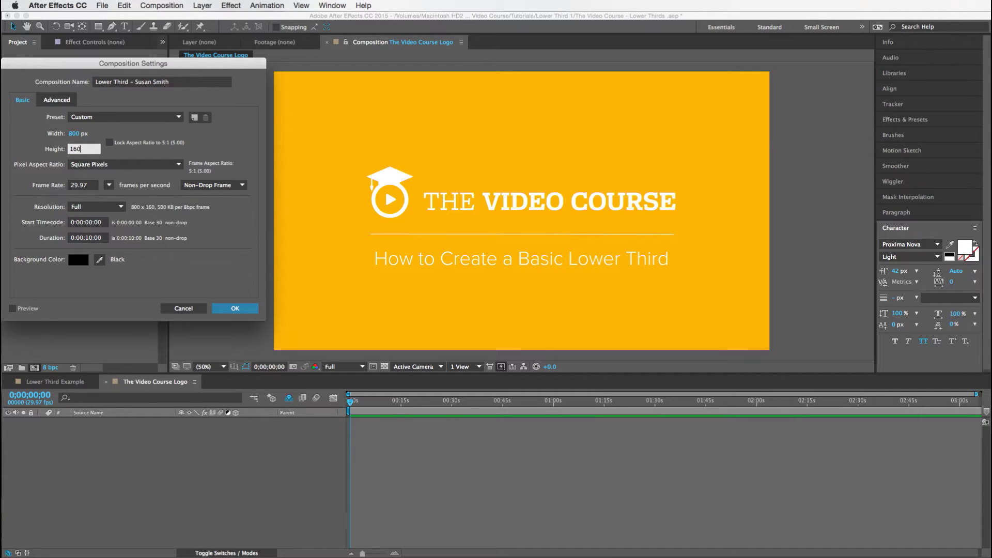
key(Return)
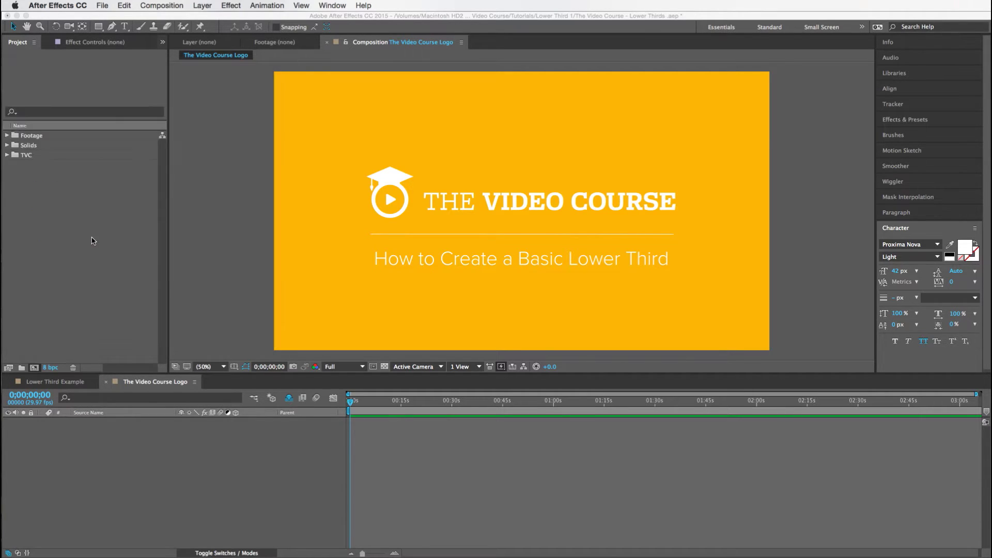
Show the grid over the composition and turn on Snap to Grid
click(301, 5)
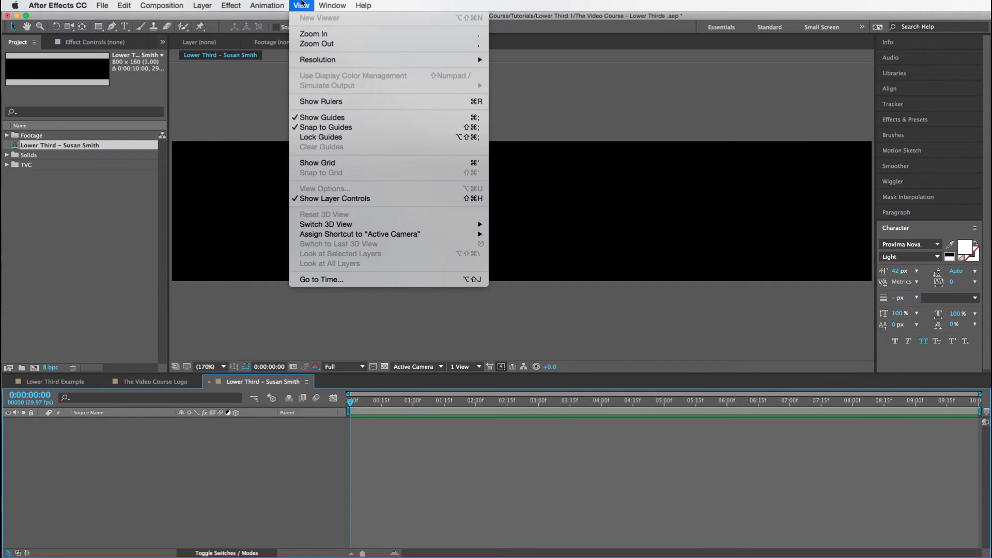
click(315, 162)
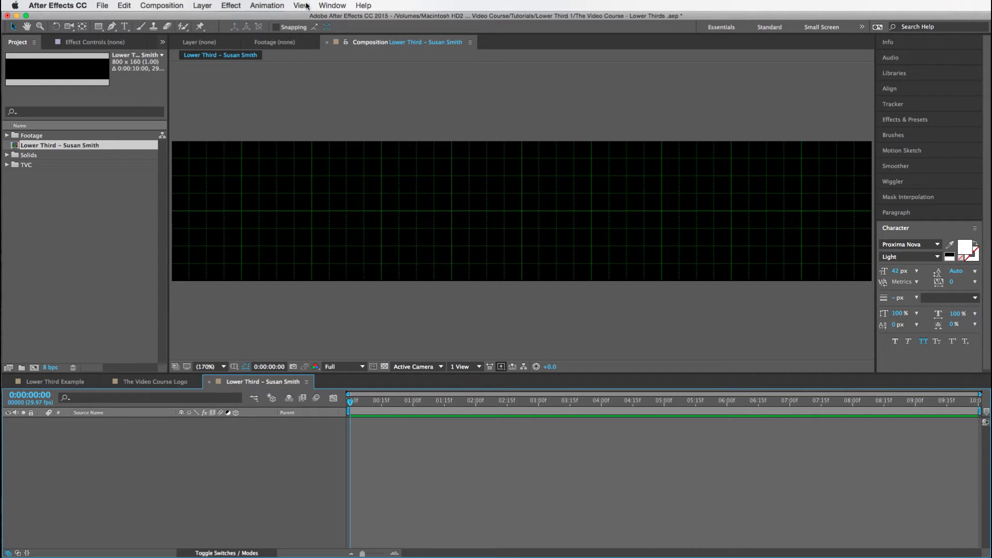
click(304, 5)
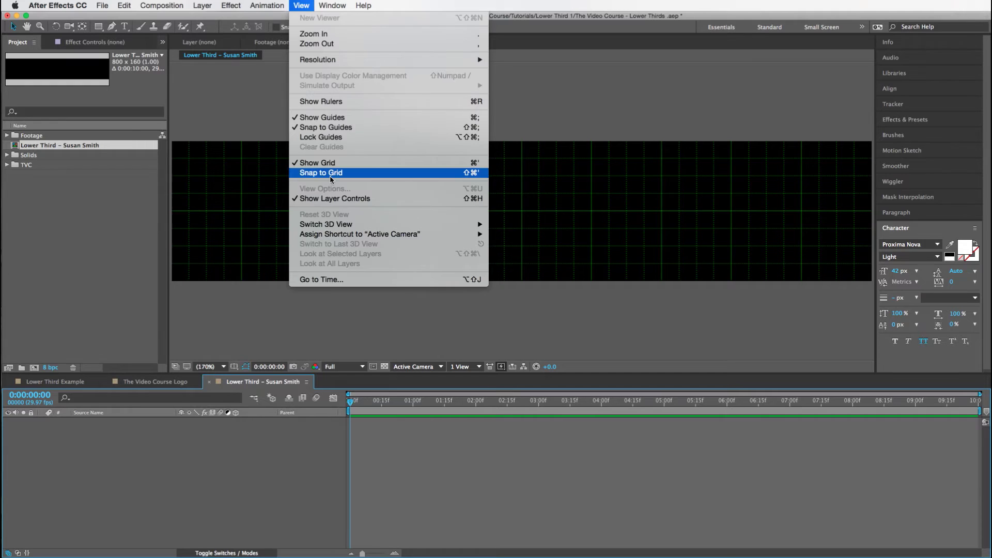
click(330, 175)
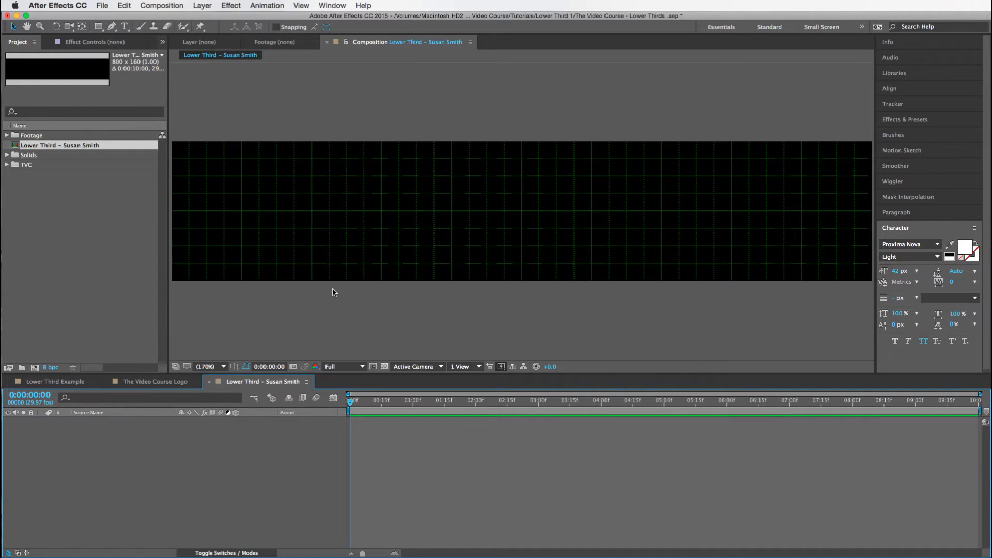
click(202, 5)
Add a white-filled shape layer with a tall rectangle bar along the comp's right edge
mouse_move(217, 18)
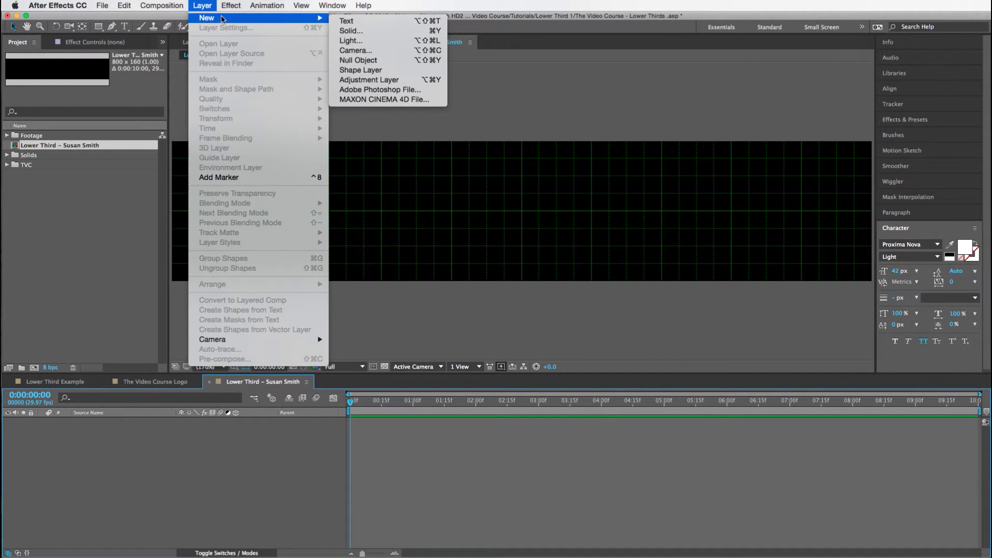
click(369, 72)
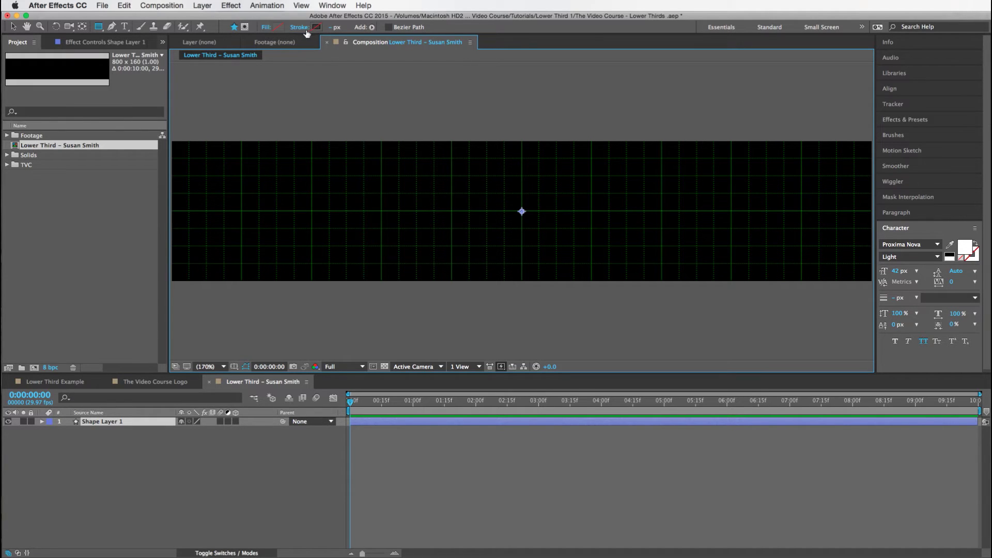
alt+click(277, 29)
click(278, 29)
key(Return)
drag(98, 26, 149, 35)
drag(853, 142, 873, 279)
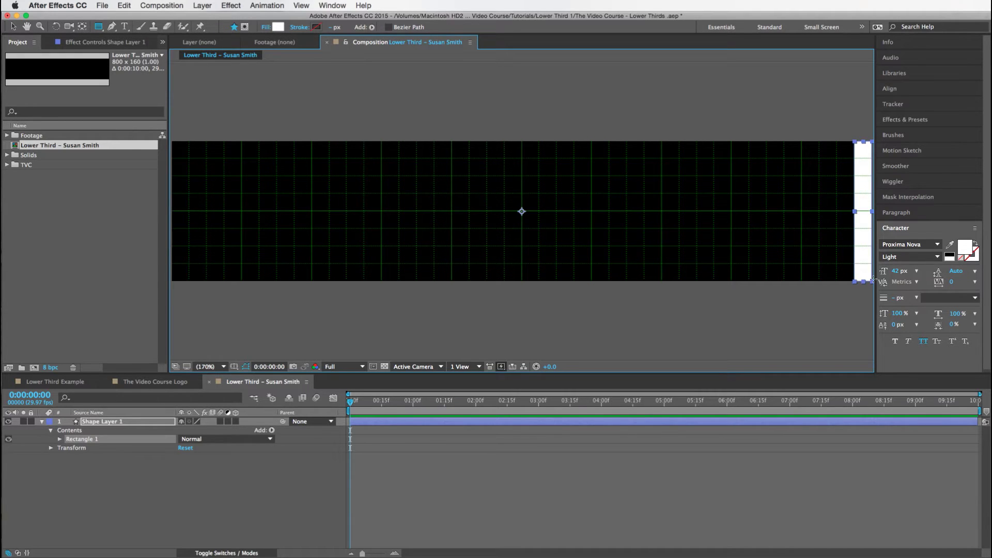
click(510, 495)
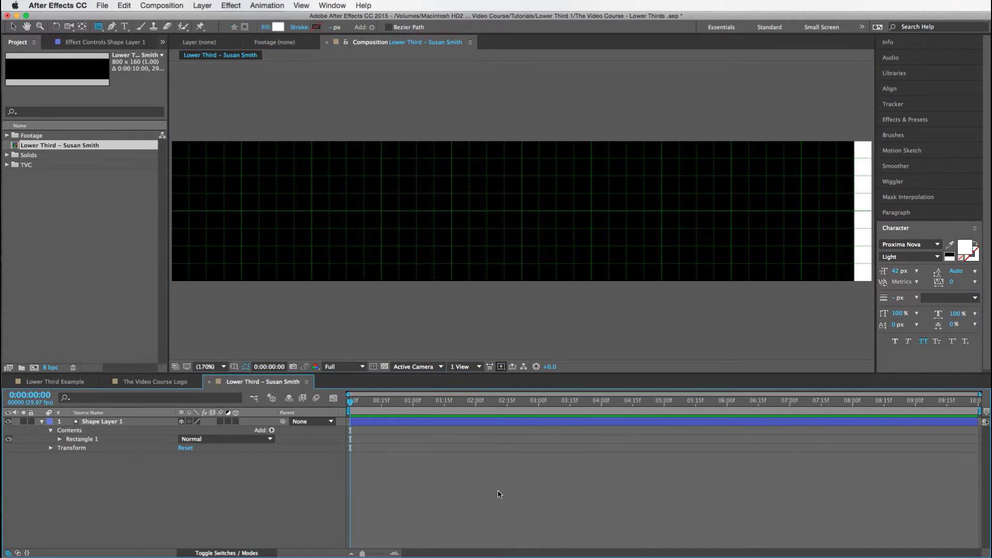
key(super+t)
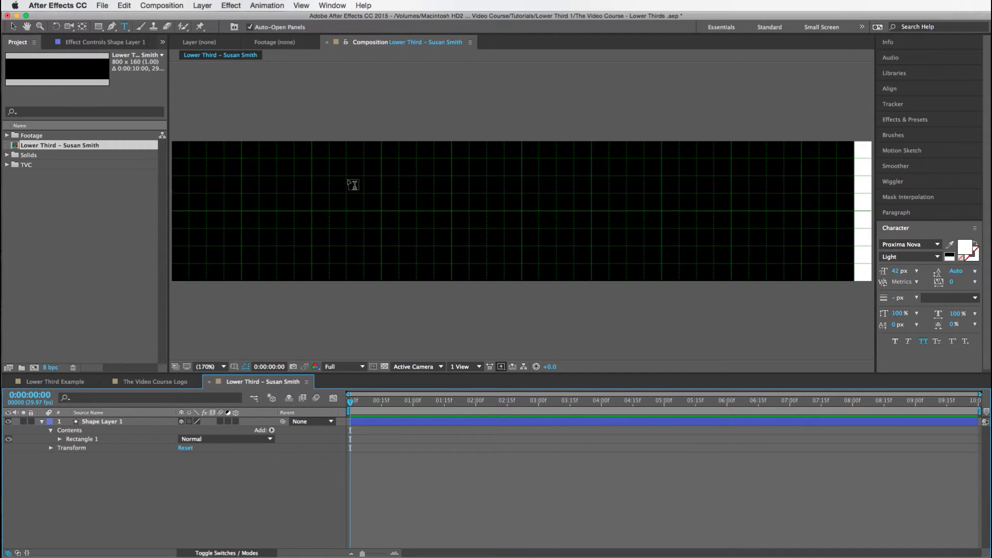
click(351, 184)
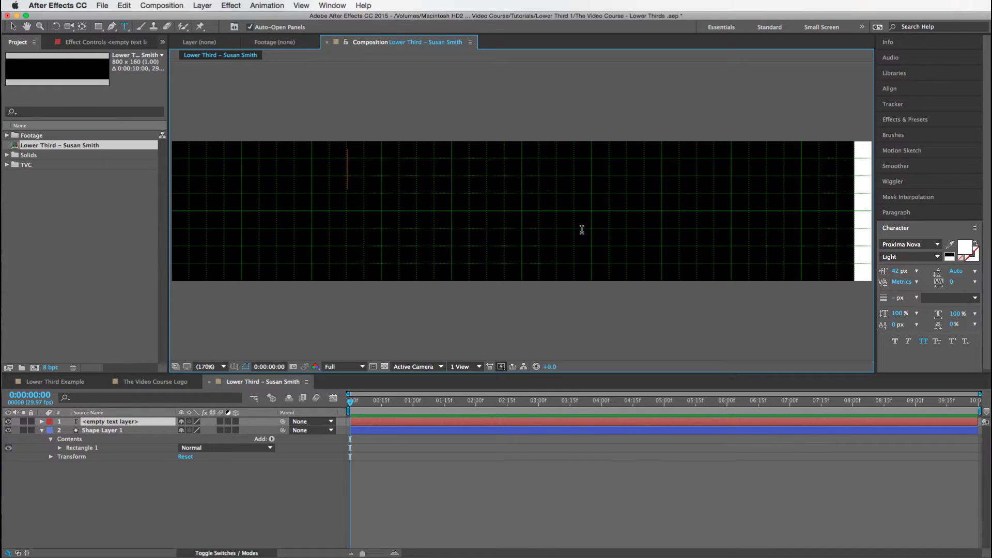
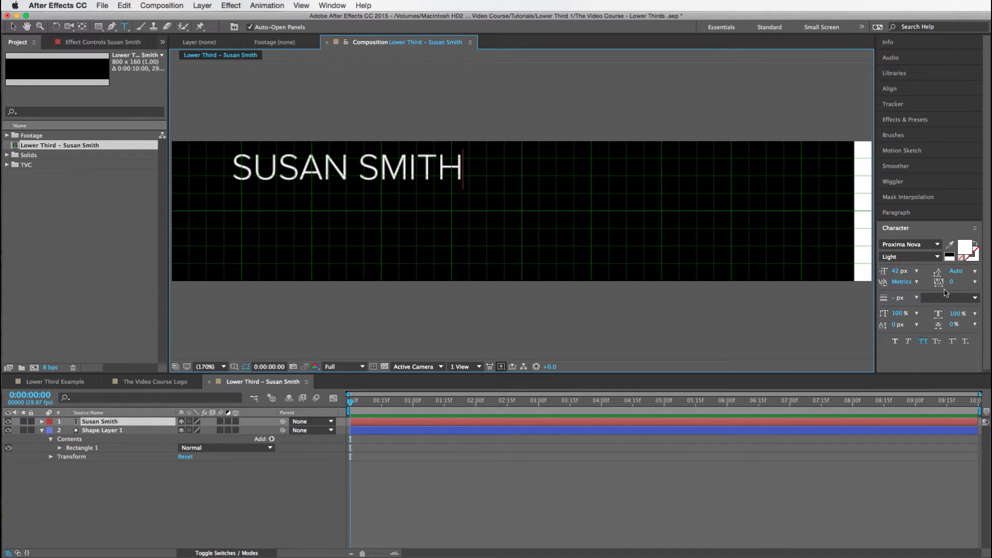
click(124, 421)
key(v)
drag(394, 169, 743, 178)
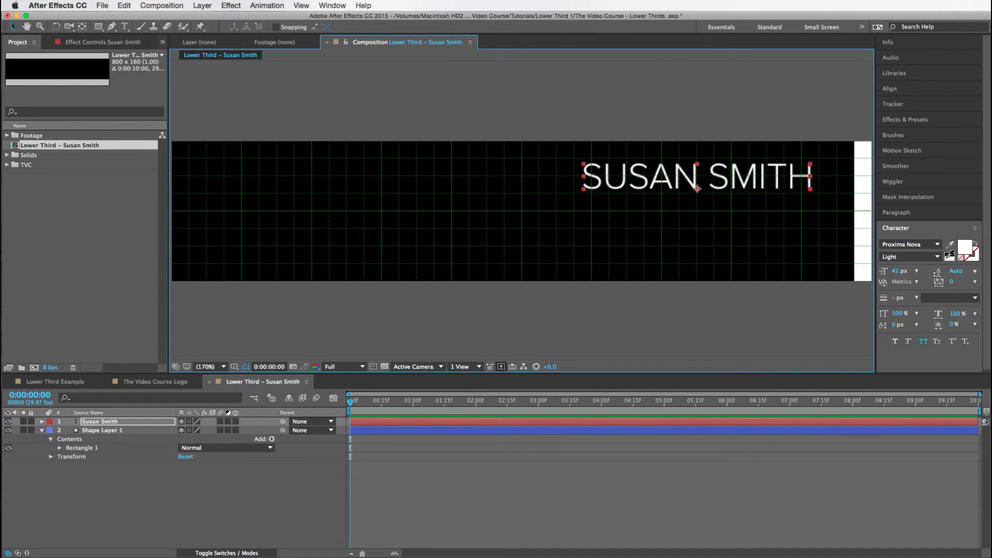
click(909, 257)
click(908, 296)
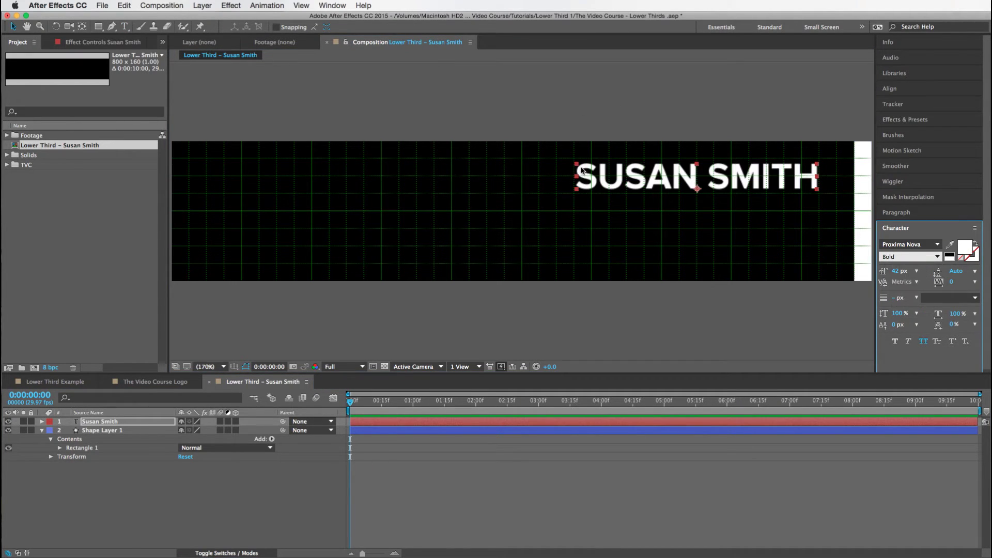
drag(577, 167, 514, 148)
drag(741, 174, 659, 178)
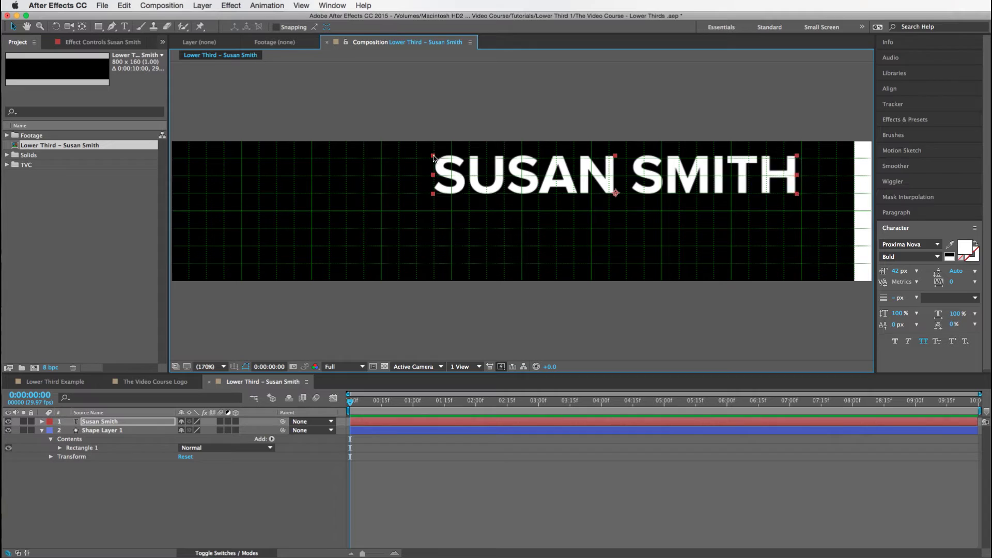
drag(433, 158, 414, 148)
drag(690, 181, 709, 192)
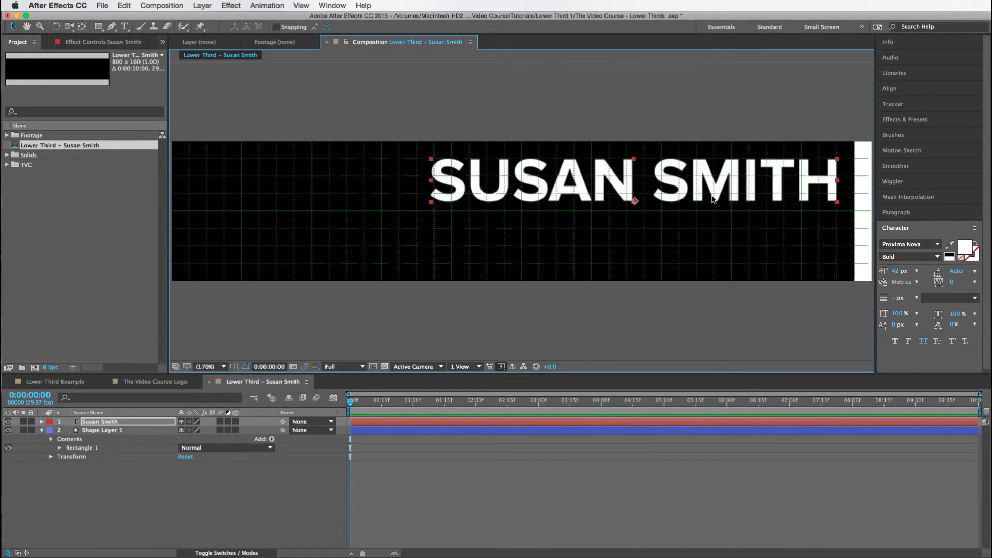
Duplicate the name layer below itself and retype the copy as 'The Lady in Charge'
key(super+d)
drag(703, 181, 705, 243)
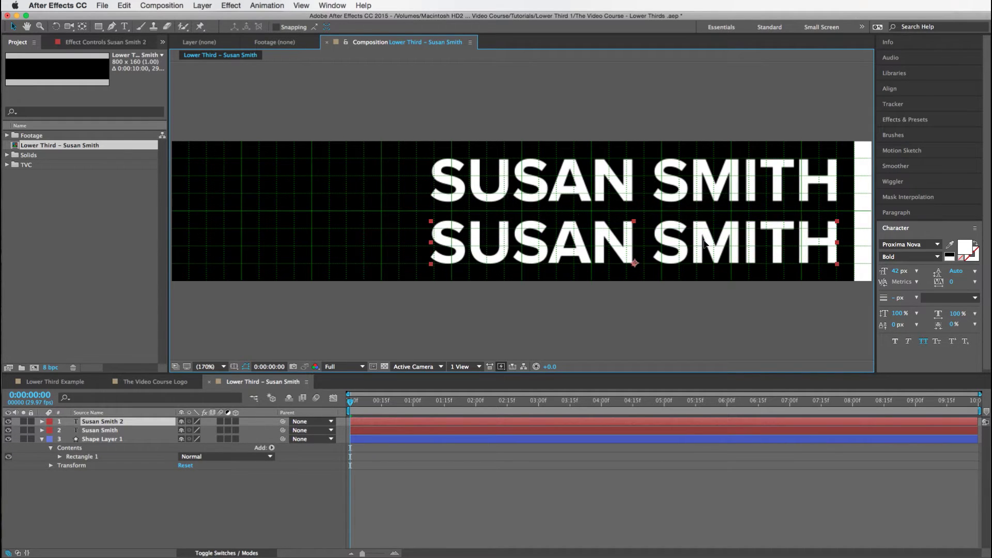
double_click(712, 249)
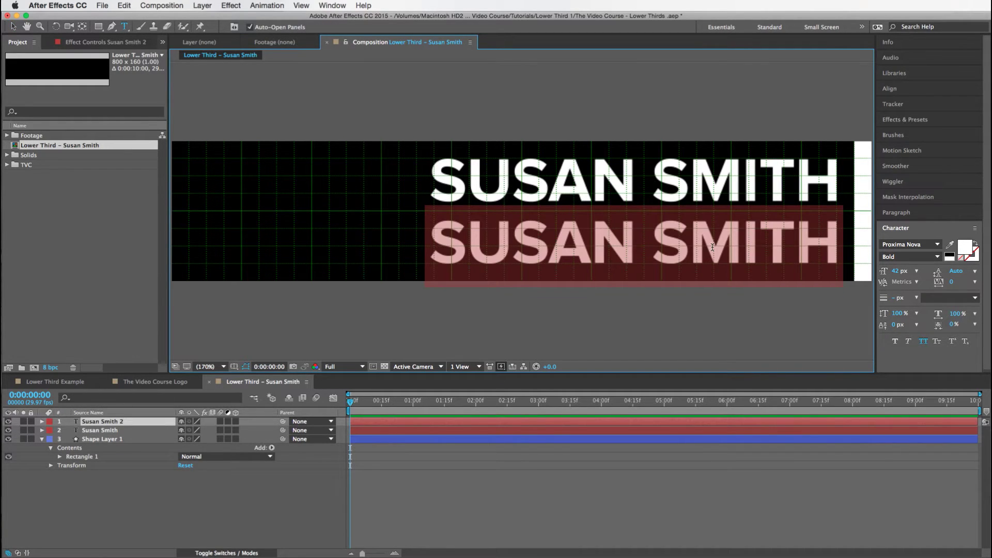
text(The)
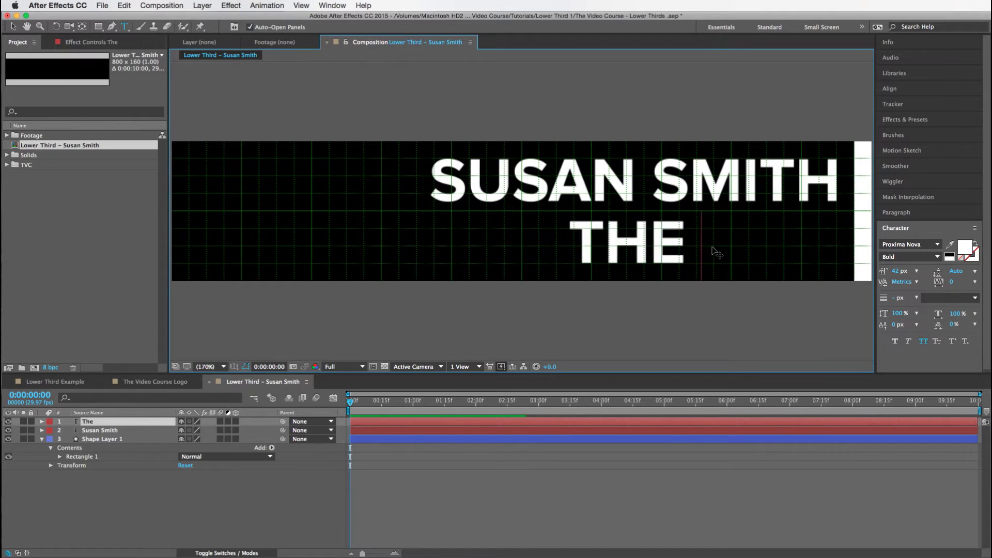
text( Lady in Charge)
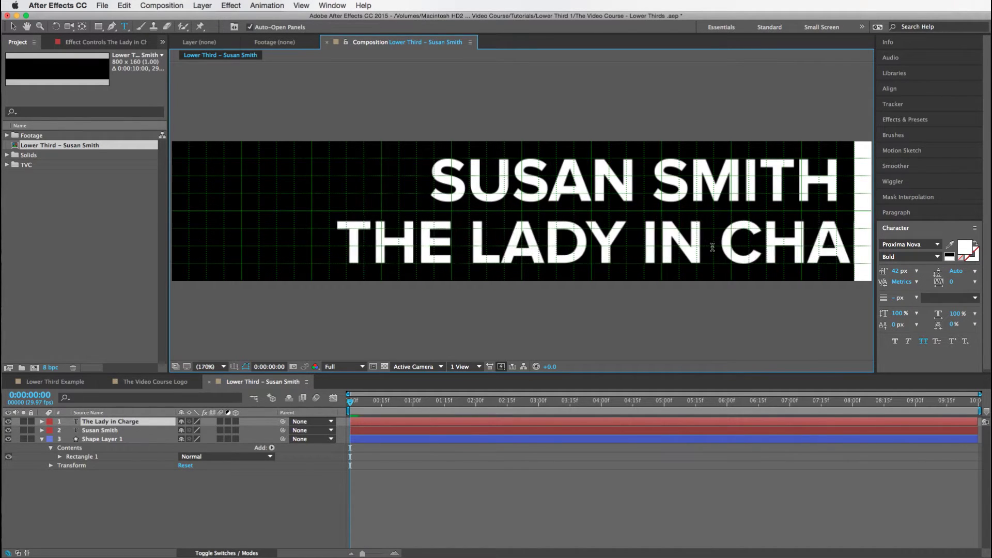
key(Escape)
key(v)
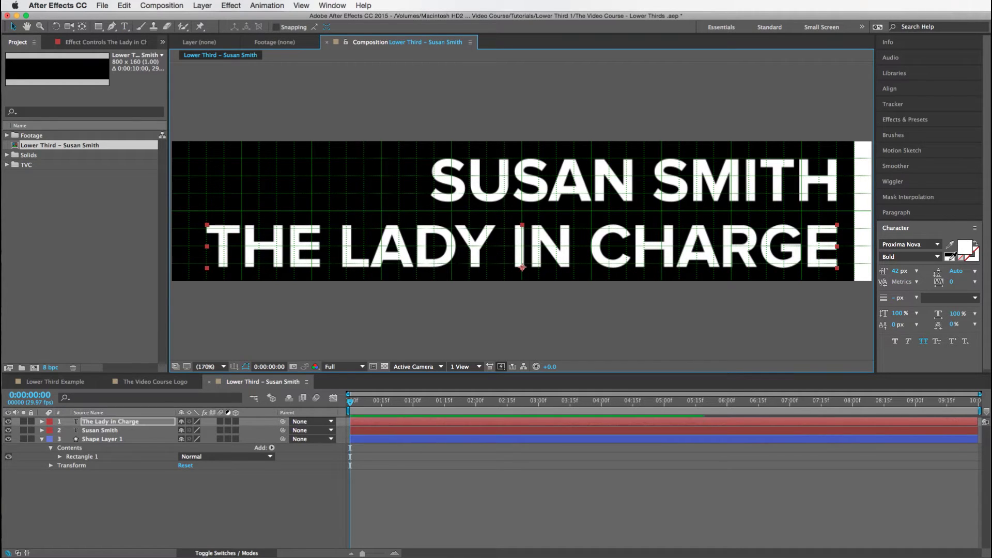
click(938, 257)
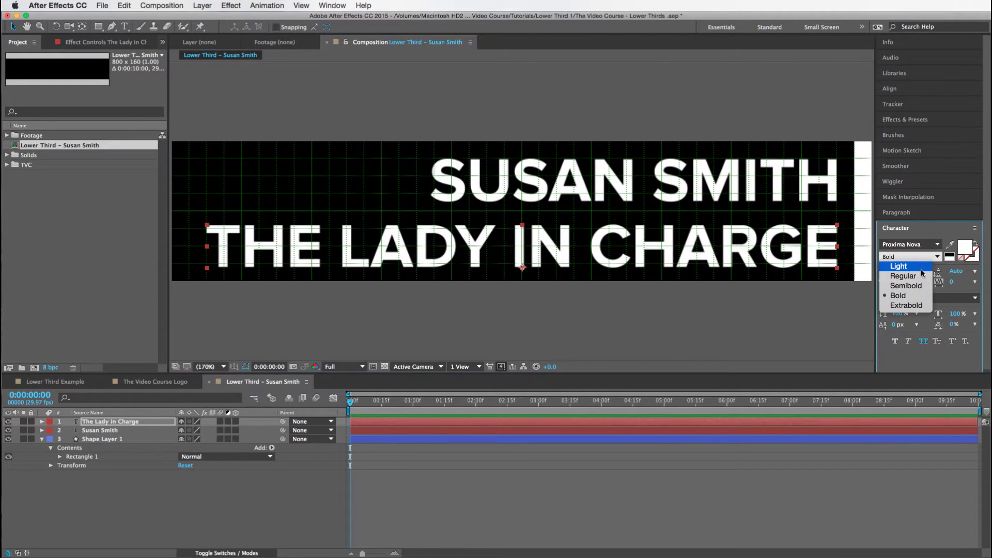
click(899, 266)
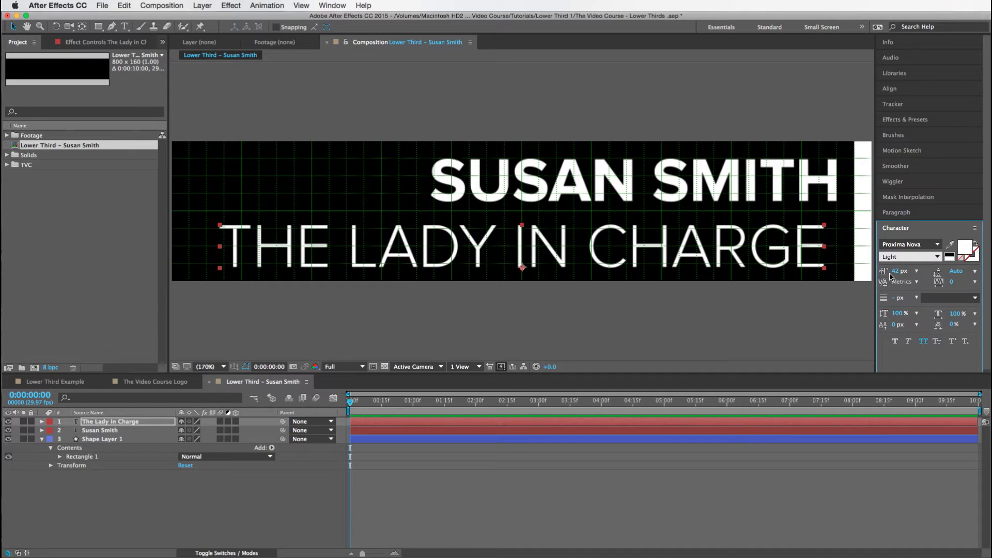
drag(899, 272, 894, 275)
drag(733, 253, 825, 247)
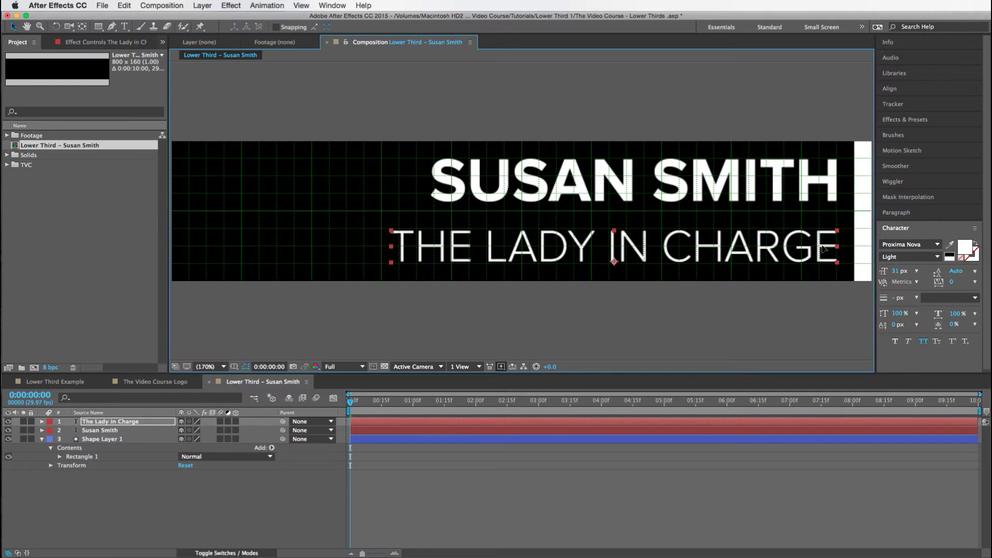
click(693, 476)
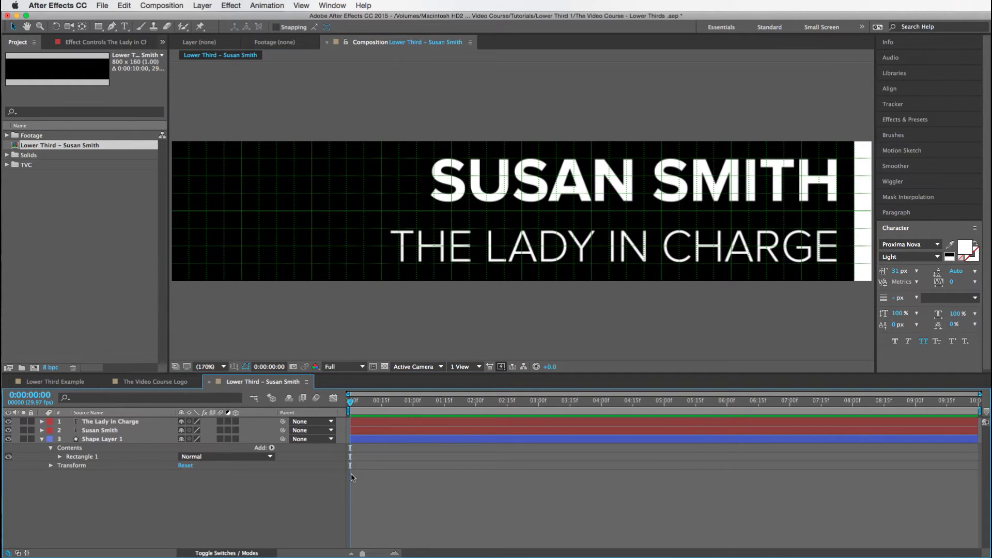
click(108, 432)
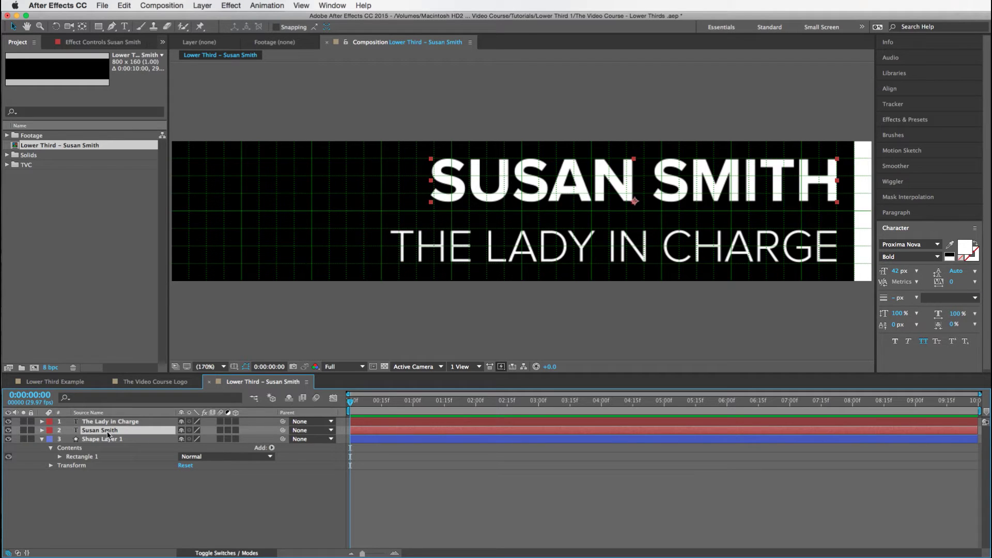
key(p)
click(68, 438)
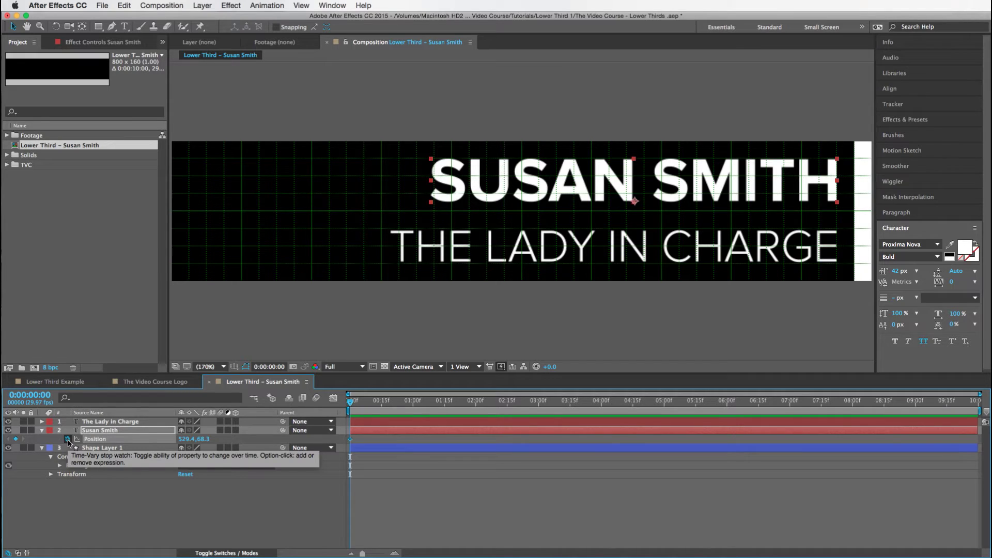
key(shift+Page_Down)
key(shift+Page_Down)
key(shift+Page_Down)
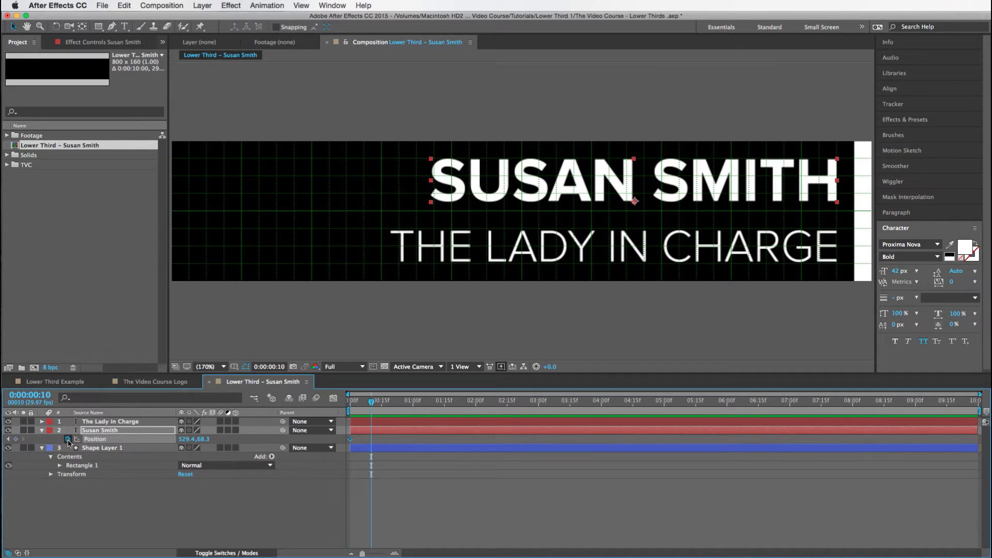
click(8, 439)
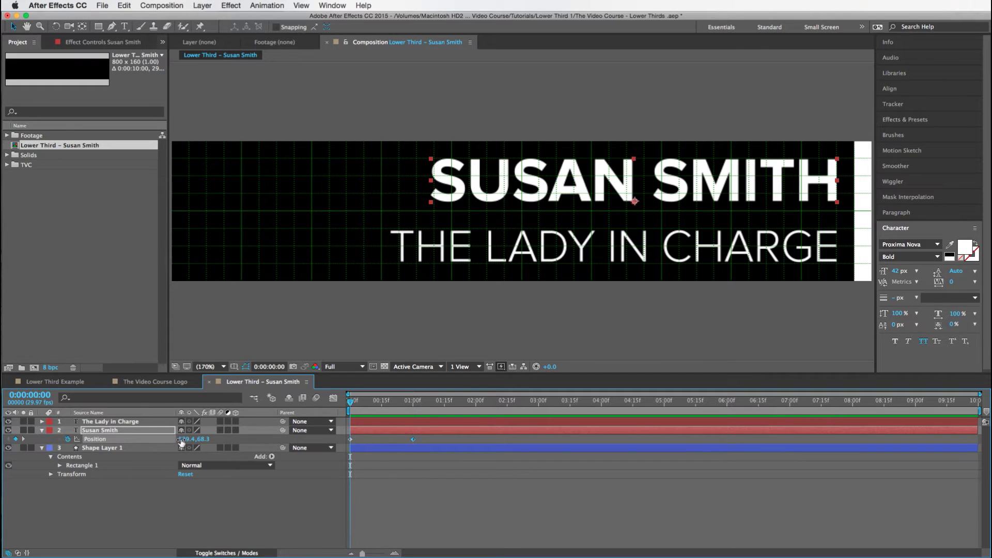
drag(185, 439, 525, 430)
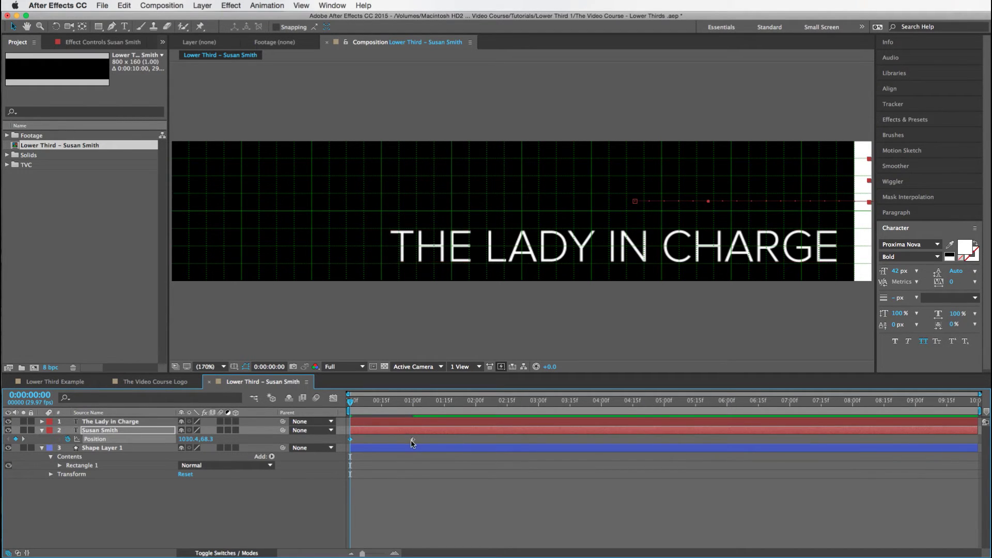
click(383, 403)
Keyframe THE LADY IN CHARGE's Position to slide in from off-frame right from 0:15, then preview
click(116, 422)
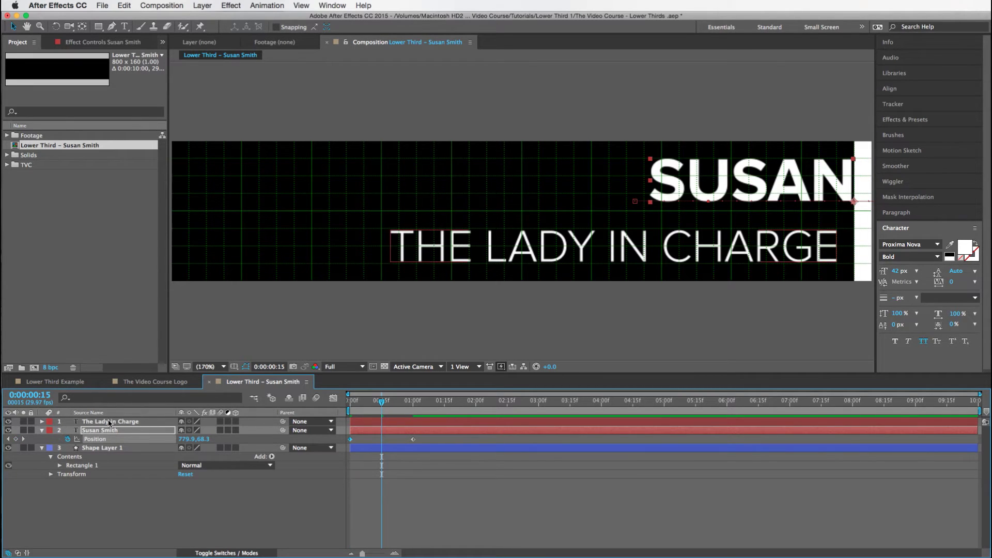
key(p)
click(67, 430)
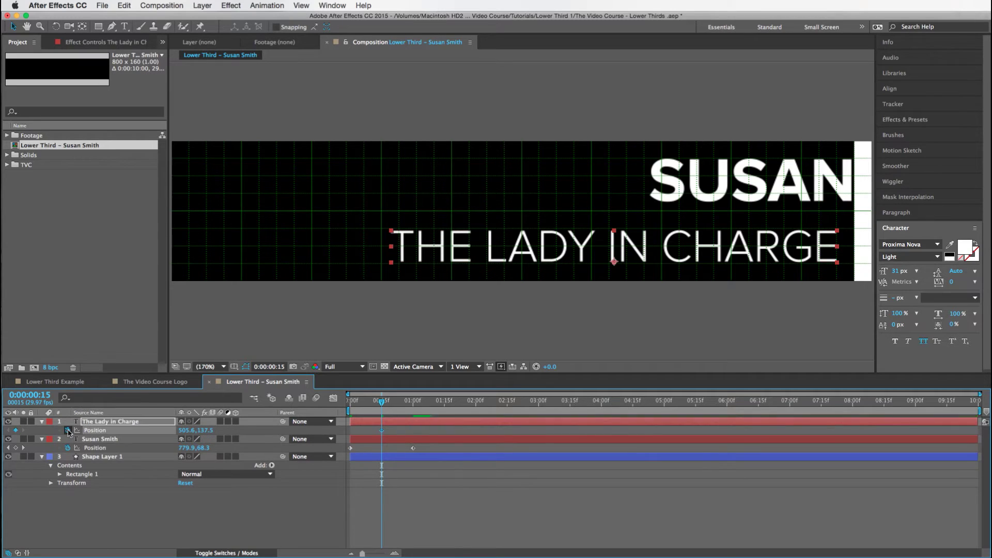
key(space)
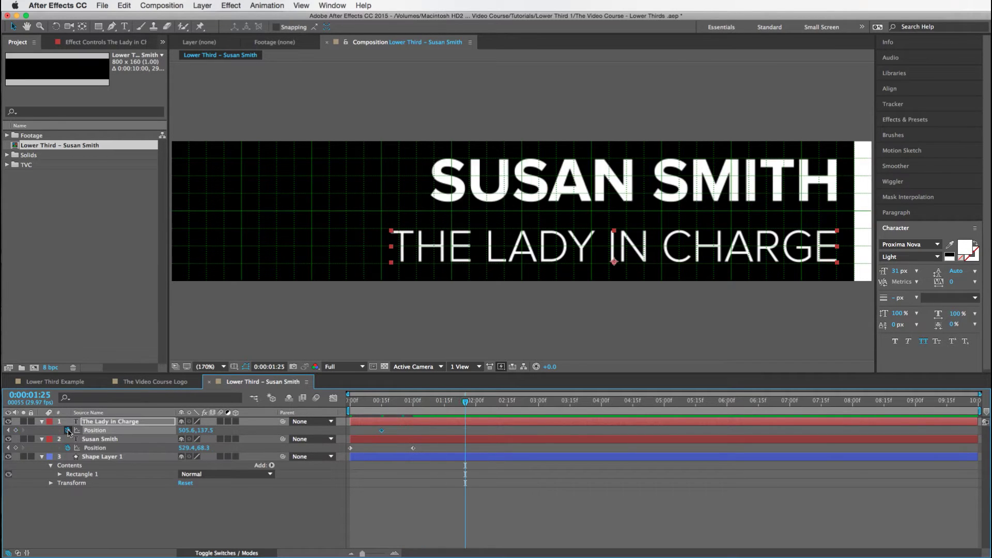
click(8, 430)
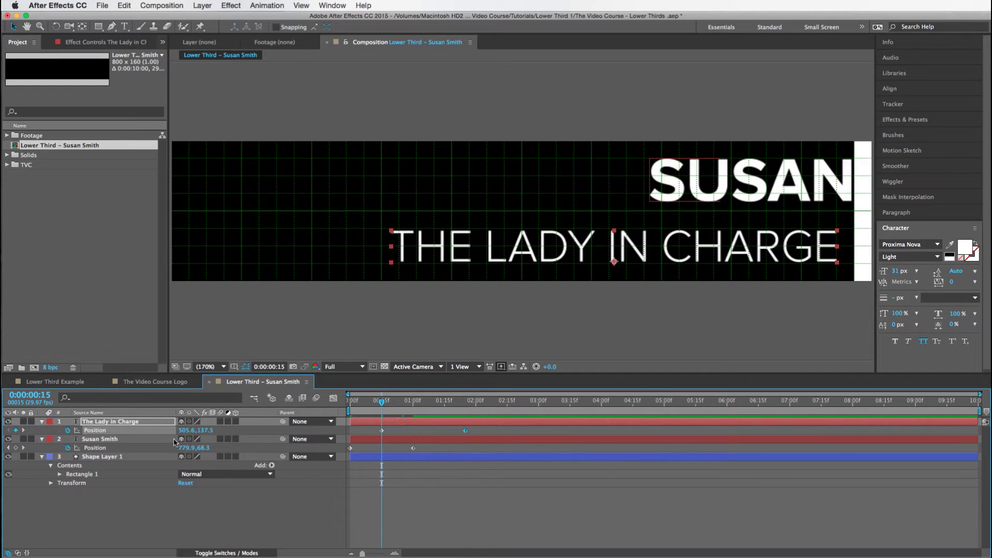
drag(184, 430, 464, 423)
click(465, 430)
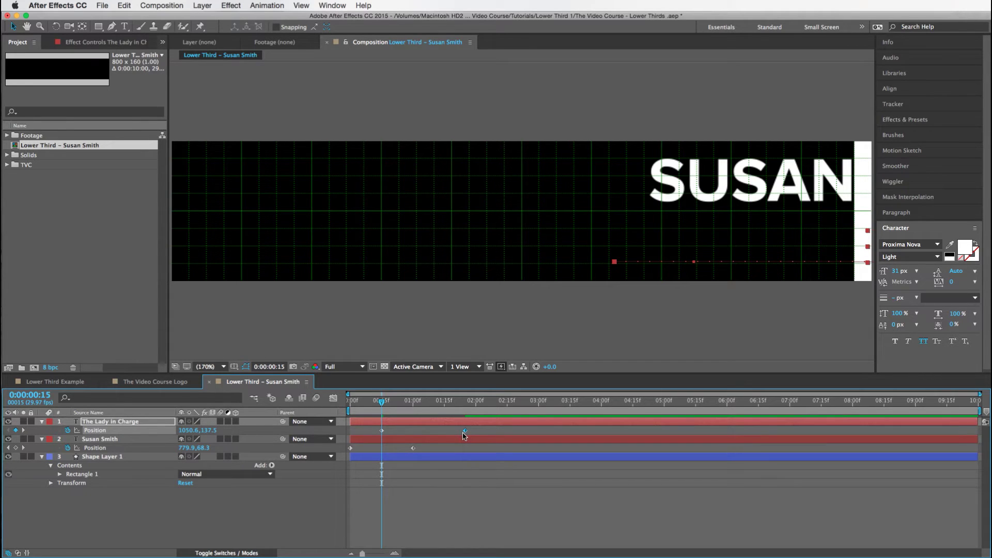
click(413, 447)
key(space)
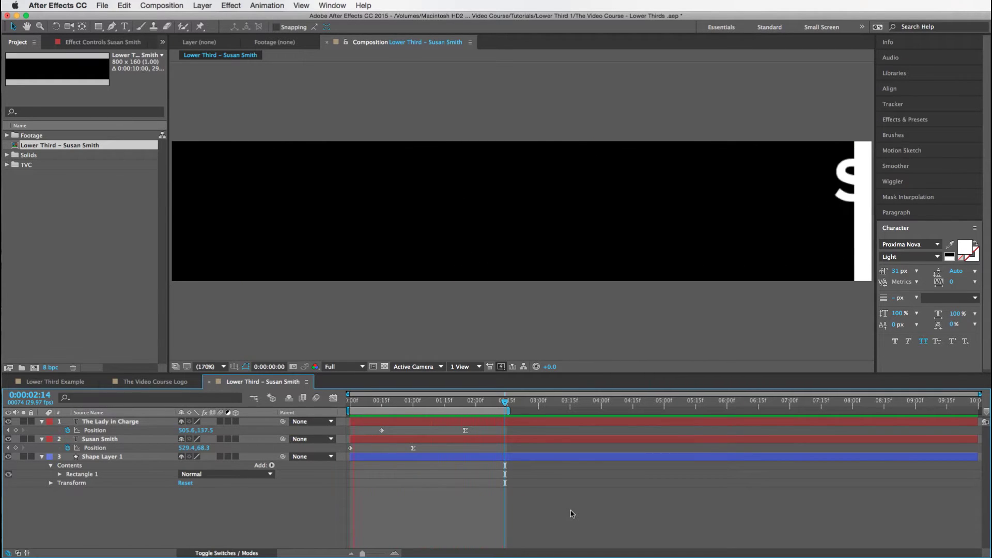
Stop playback with the grid showing at 0:00 and select the white bar's Shape Layer 1
key(super+apostrophe)
key(Home)
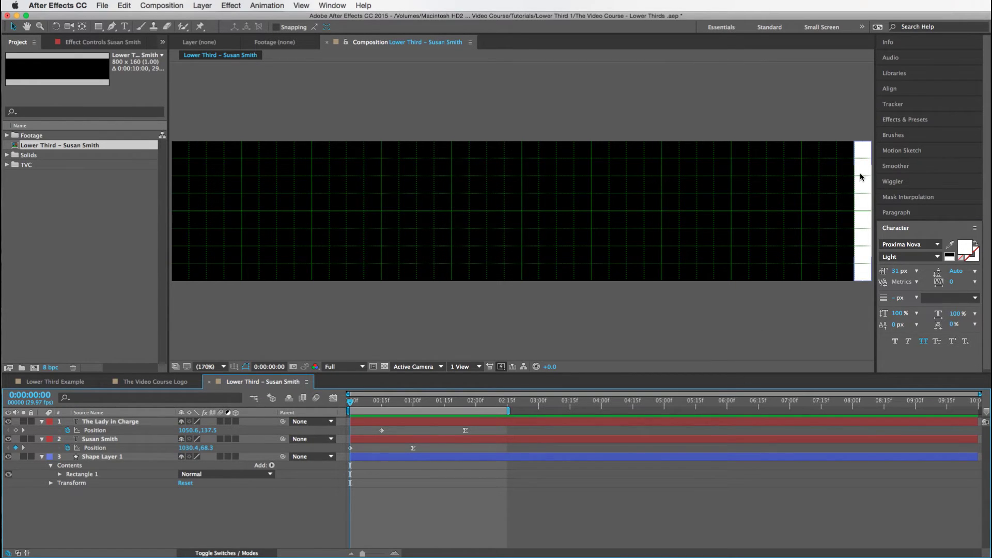
click(111, 459)
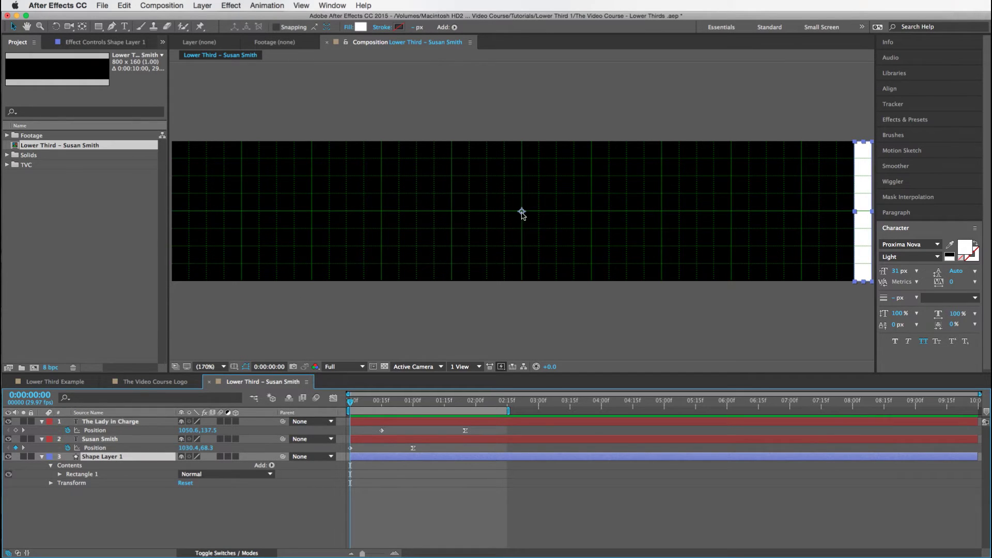
Move the bar's anchor point onto the bar and set a 100% Scale keyframe at 0:00:00:20
key(y)
drag(541, 215, 862, 217)
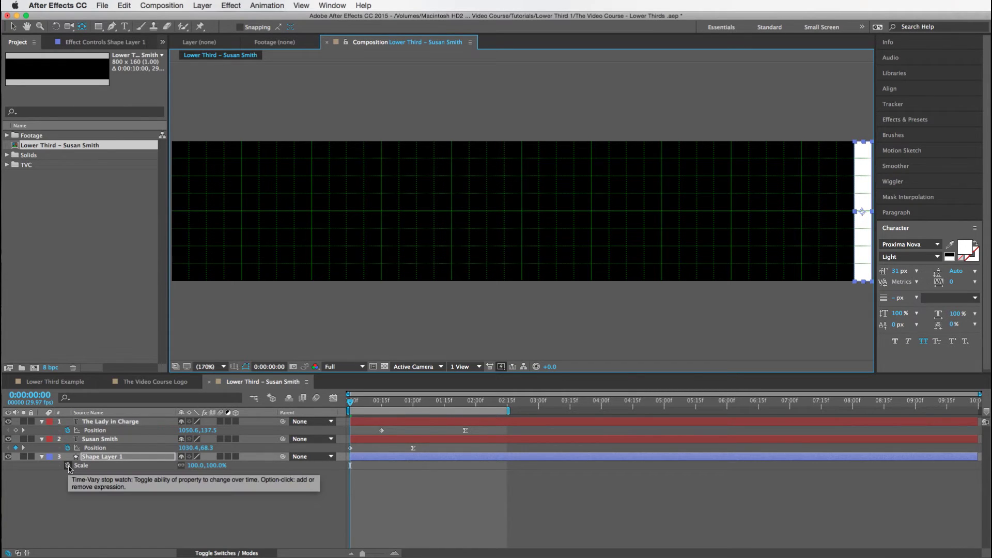
click(68, 466)
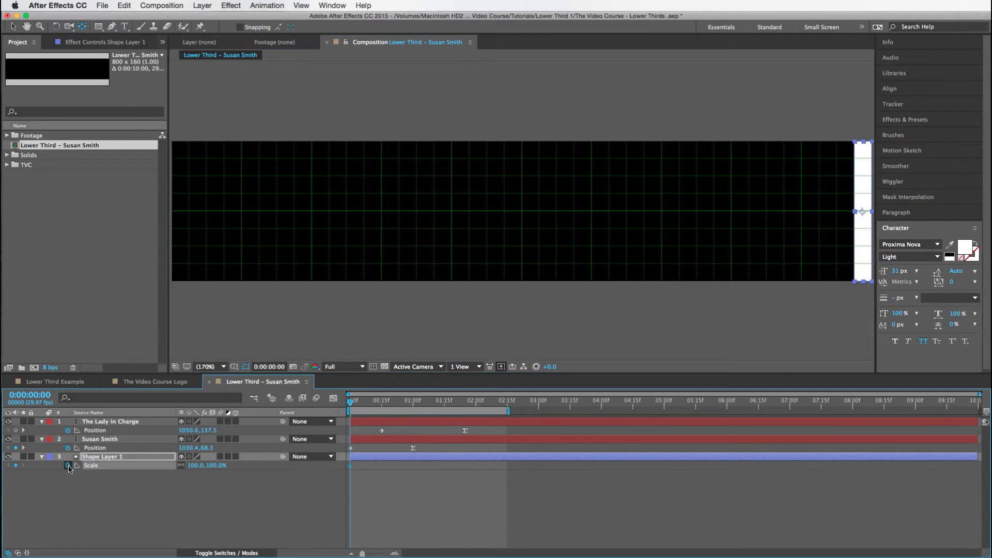
key(space)
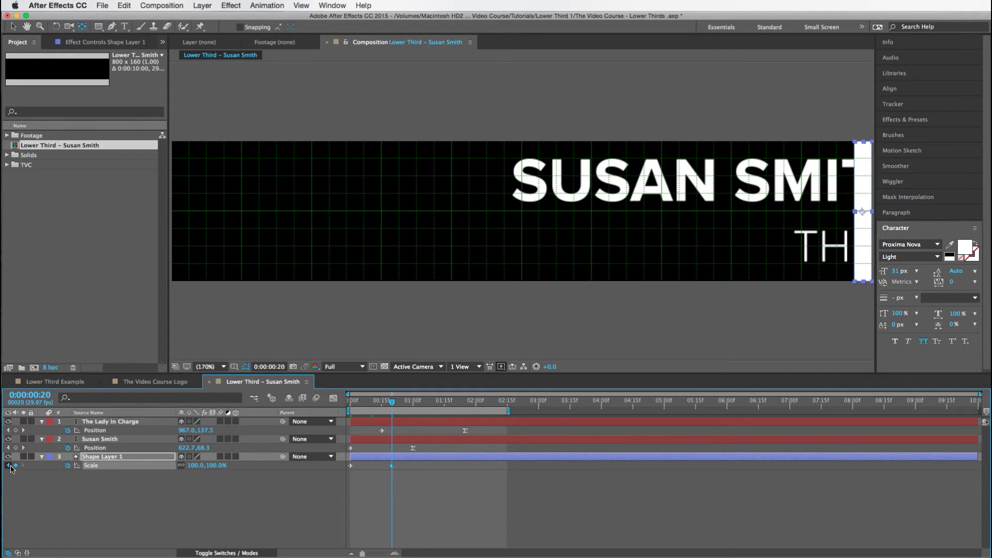
click(8, 465)
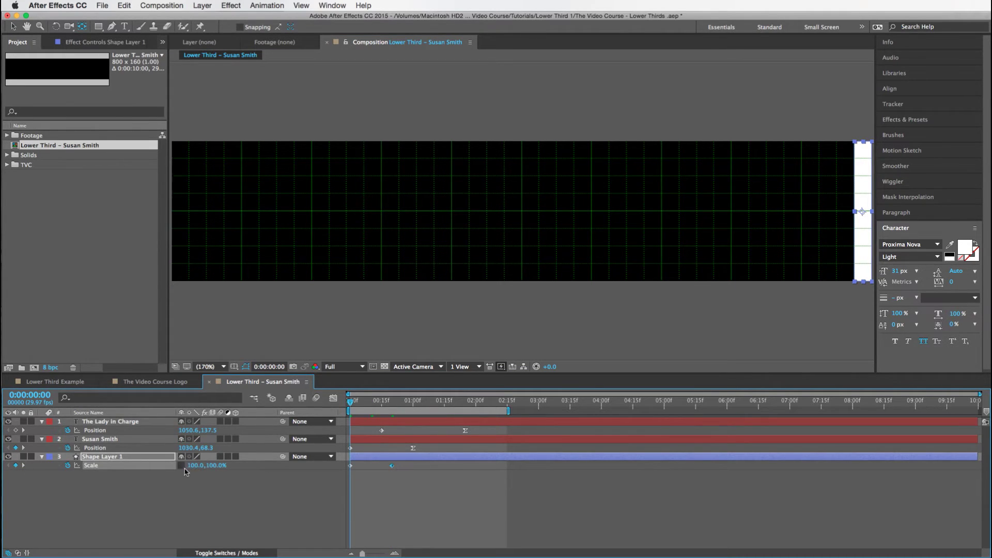
Set the bar's vertical Scale to 0% at 0:00 and preview the grow-in
click(214, 464)
text(0)
key(Return)
click(504, 522)
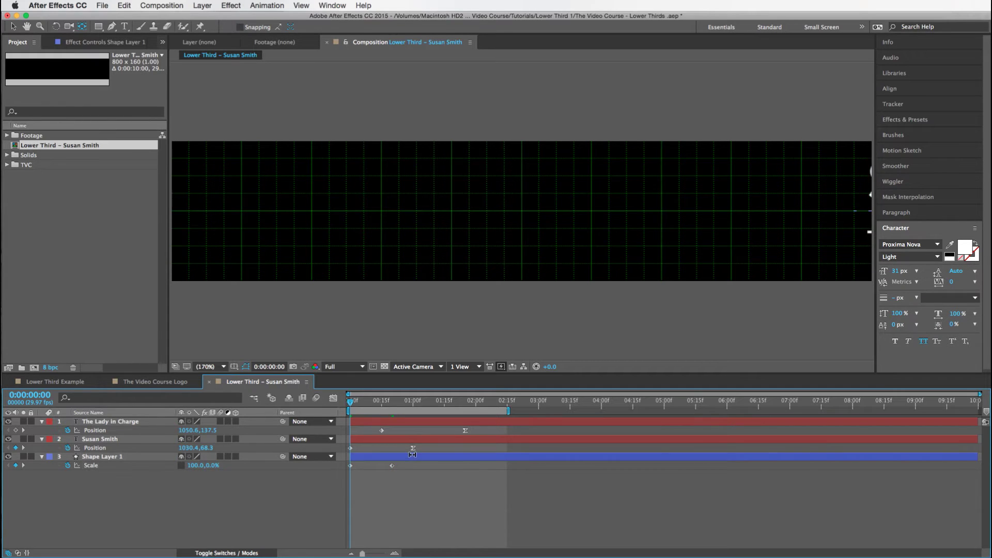
key(space)
key(space)
drag(383, 404, 385, 404)
click(389, 420)
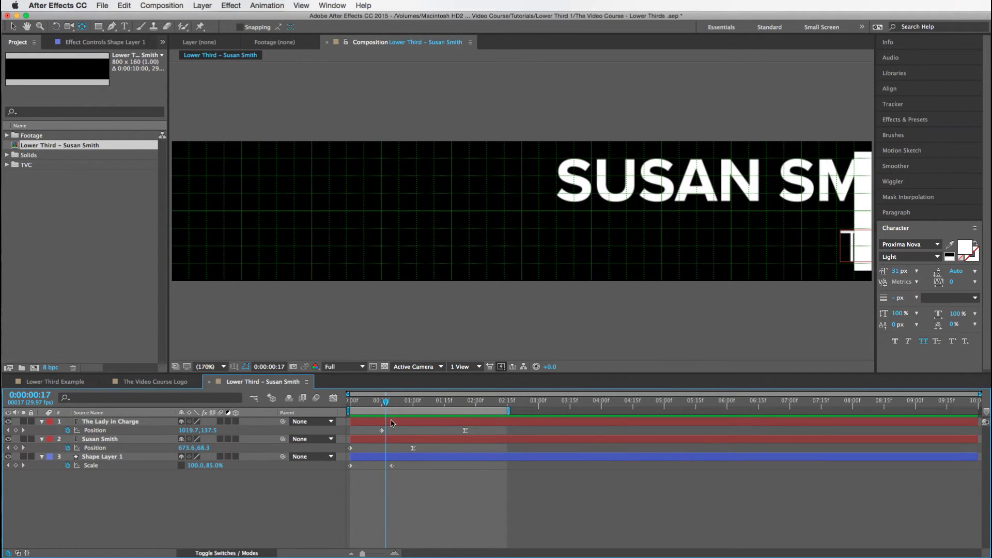
shift+click(398, 440)
drag(397, 440, 432, 444)
Extend the work area to 3 seconds and preview the updated animation
click(454, 521)
drag(509, 411, 541, 407)
key(space)
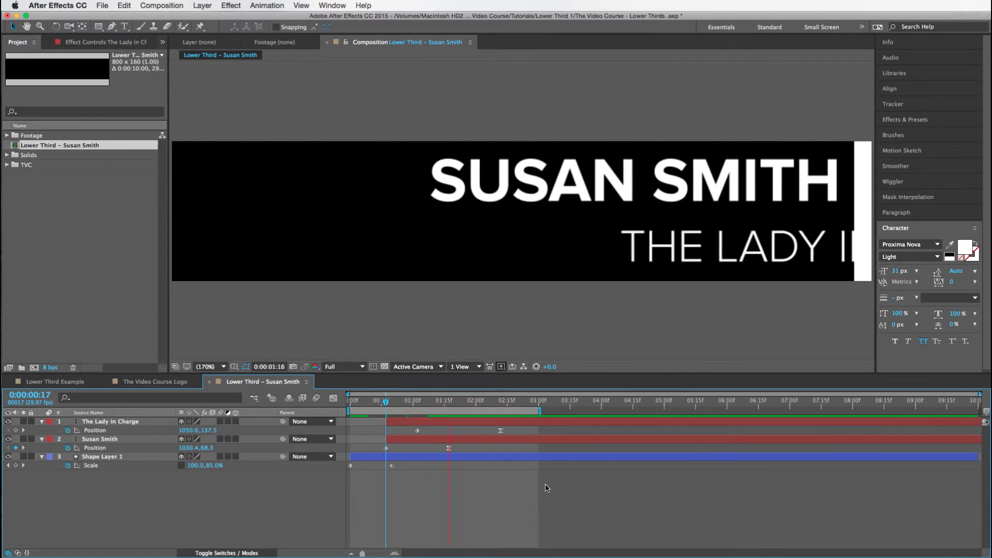
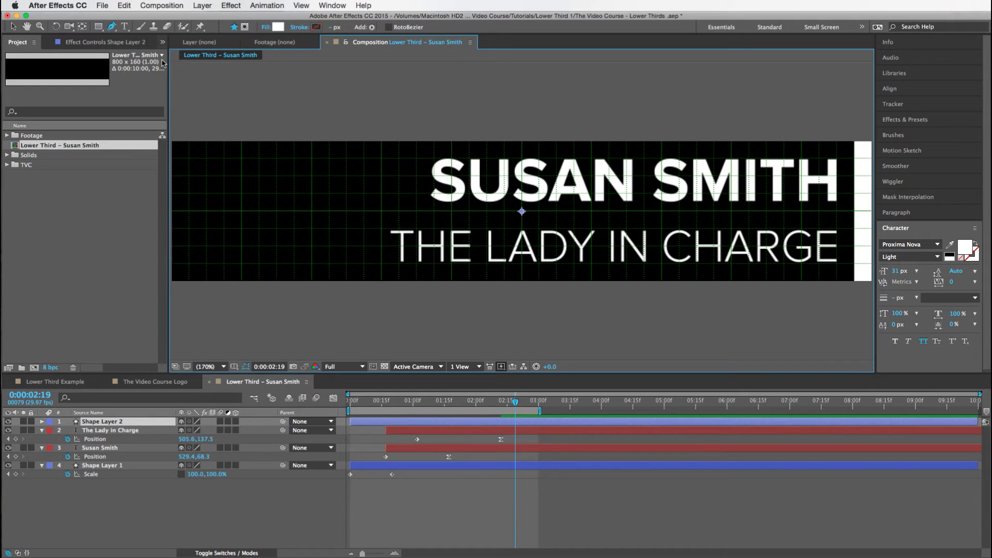
Draw a straight line under THE LADY IN CHARGE and give Shape Layer 2 a white 2 px stroke
click(398, 262)
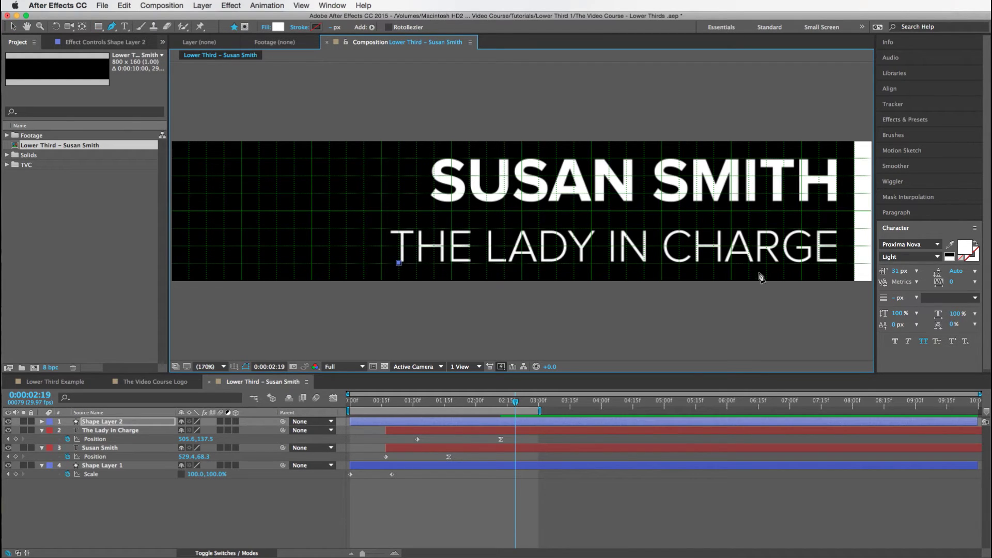
click(836, 263)
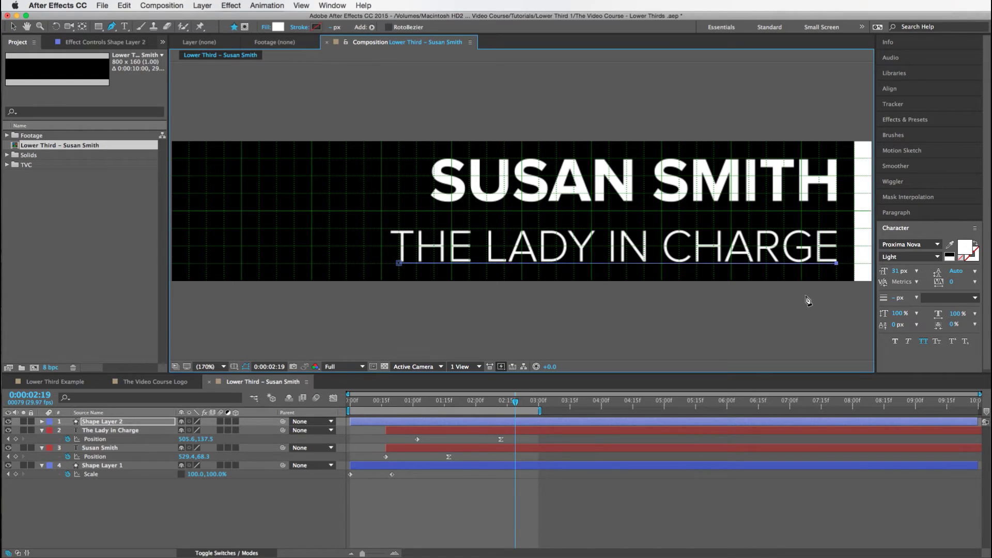
click(501, 424)
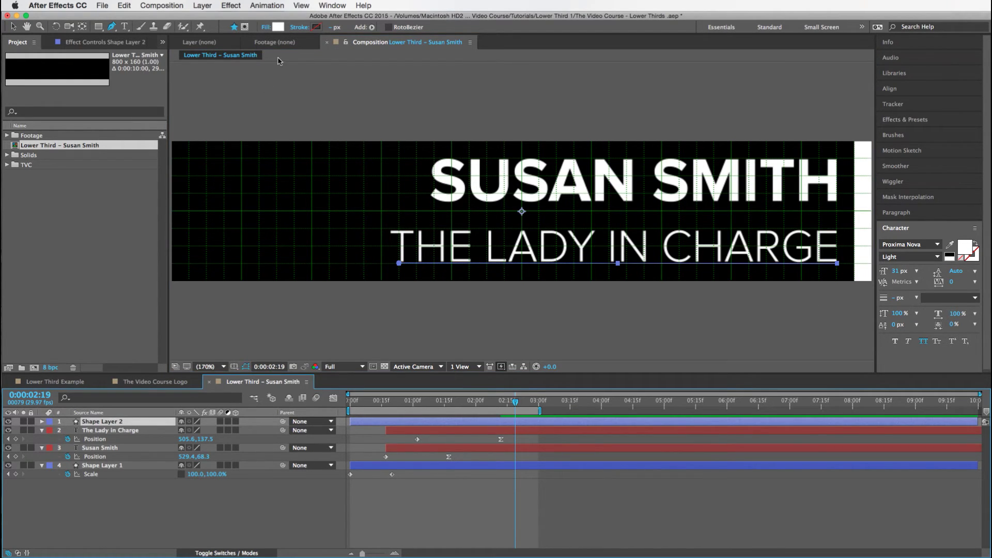
alt+click(317, 29)
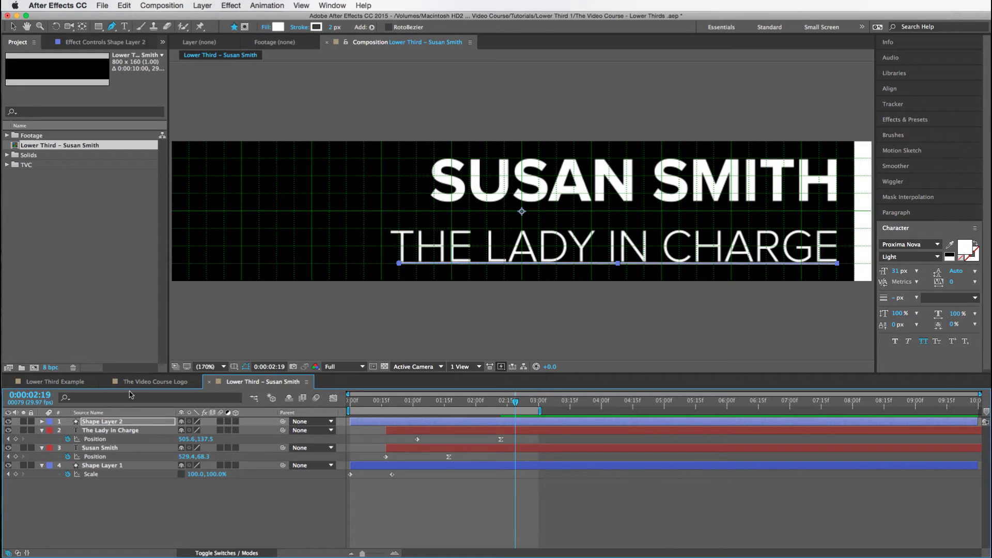
Reveal Shape Layer 2's Path 1 property and set a Path keyframe at 0:00:02:19
click(42, 422)
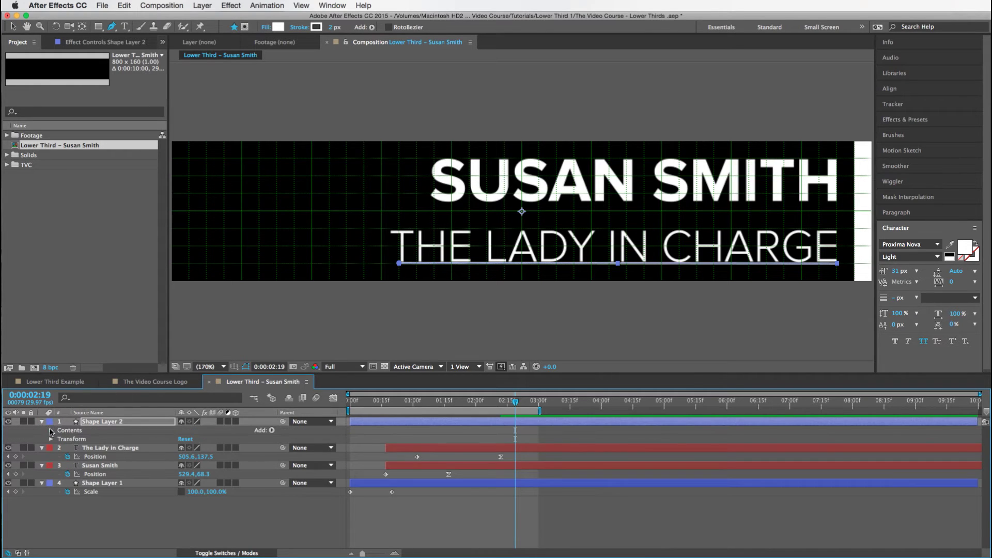
click(51, 430)
click(59, 439)
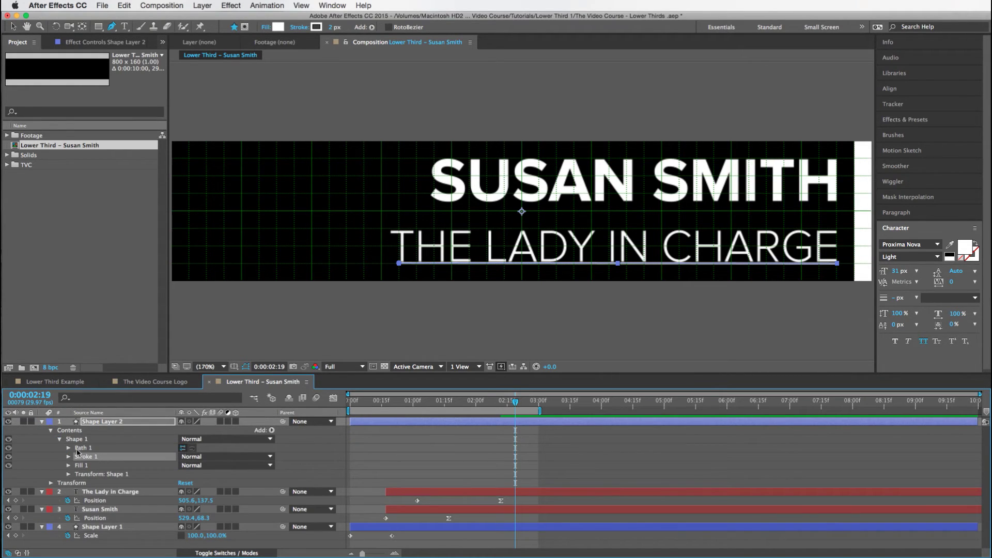
click(68, 448)
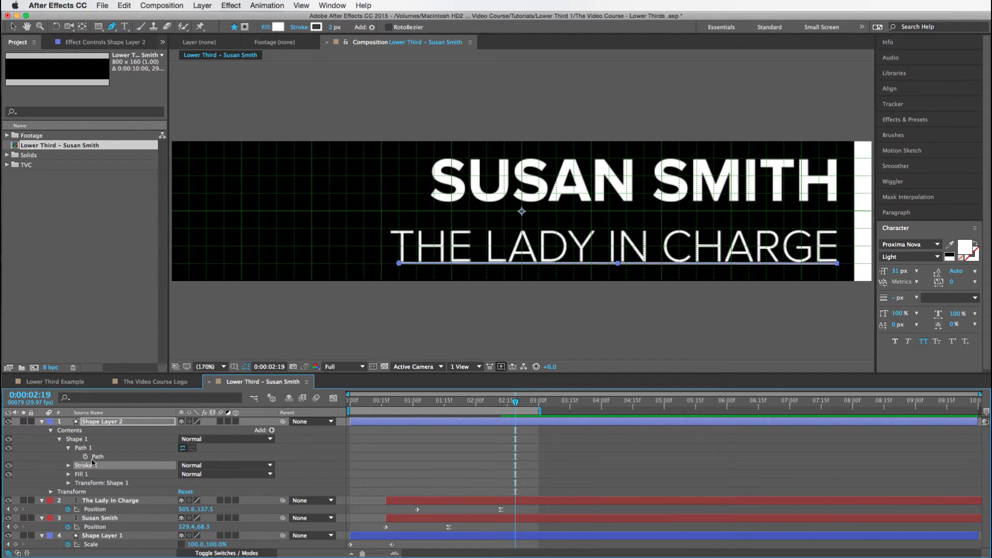
click(86, 456)
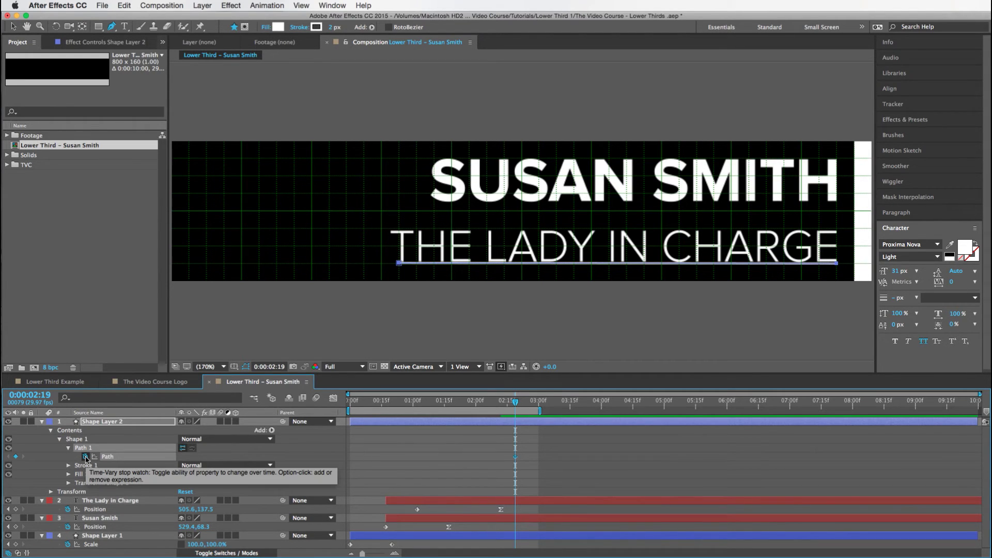
Add further Path keyframes at 0:00:03:09 and 0:00:03:29
key(shift+Page_Down)
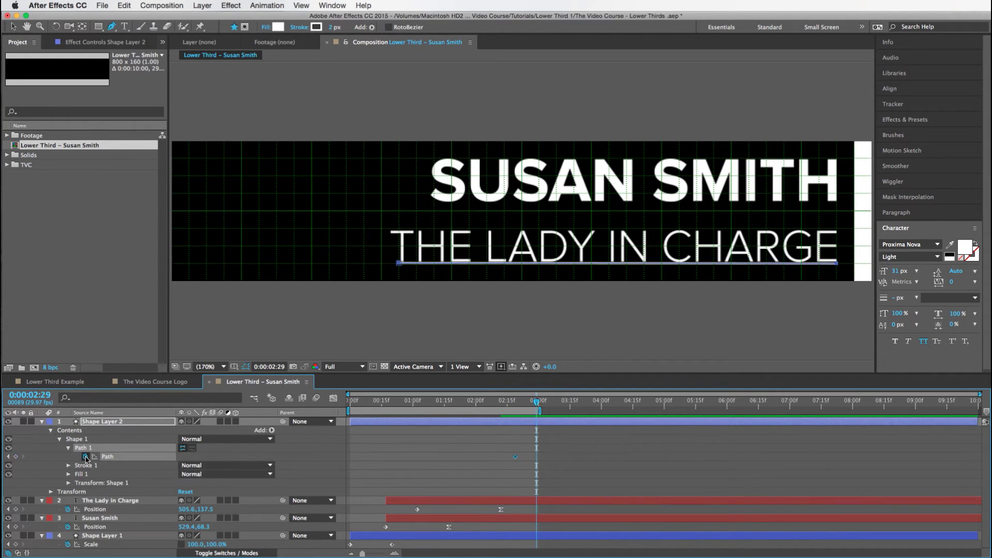
key(shift+Page_Down)
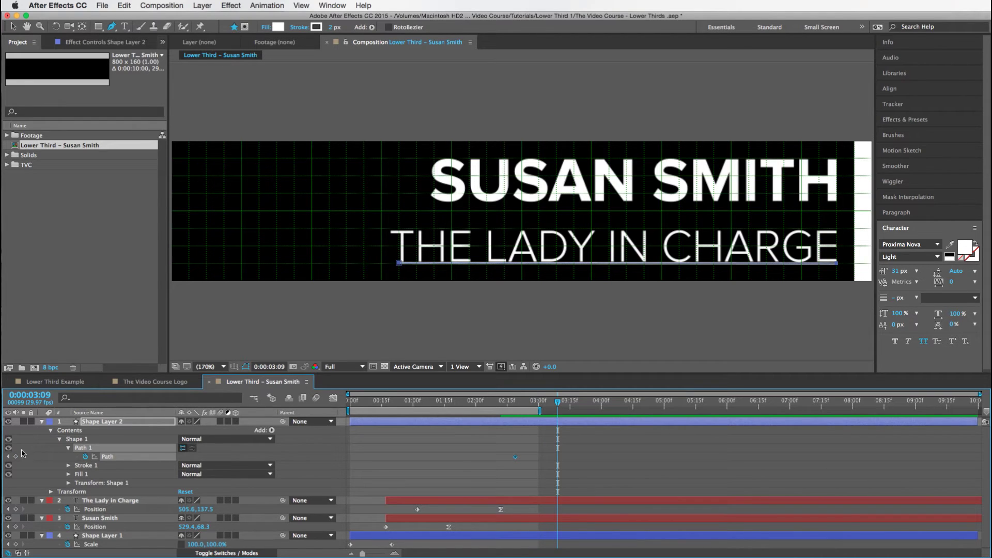
click(15, 456)
key(shift+Page_Down)
key(shift+Page_Down)
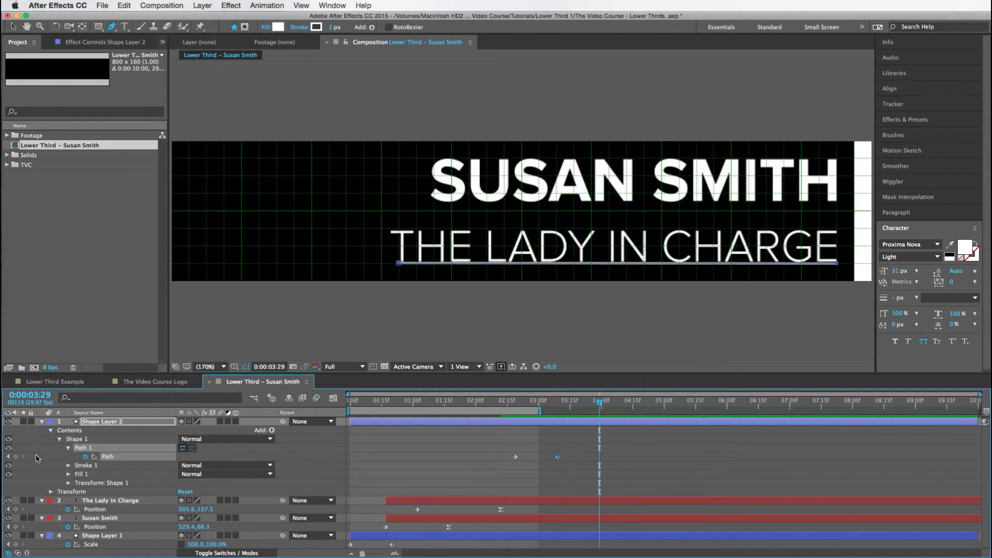
click(16, 456)
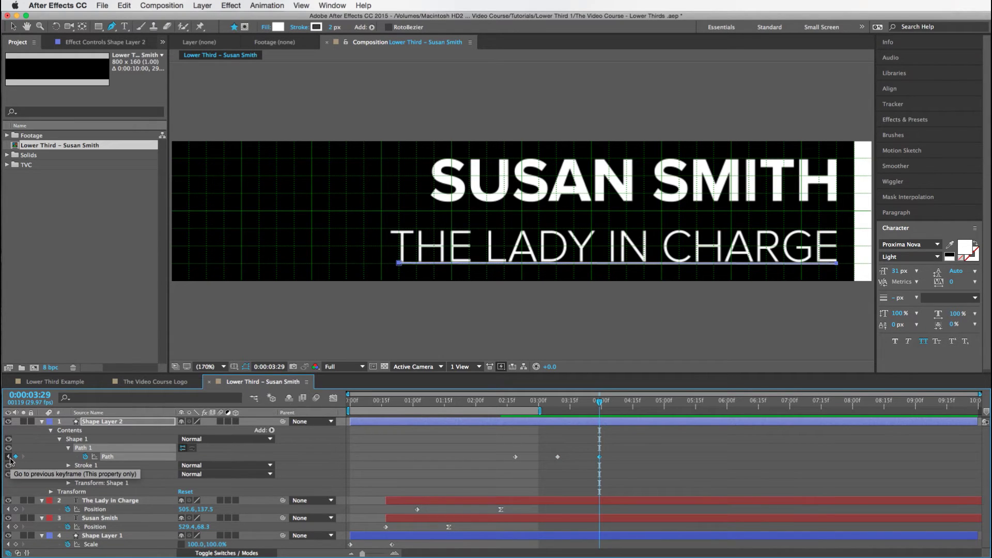
At 0:00:02:19, collapse the underline's path to its left end point
click(8, 456)
click(9, 457)
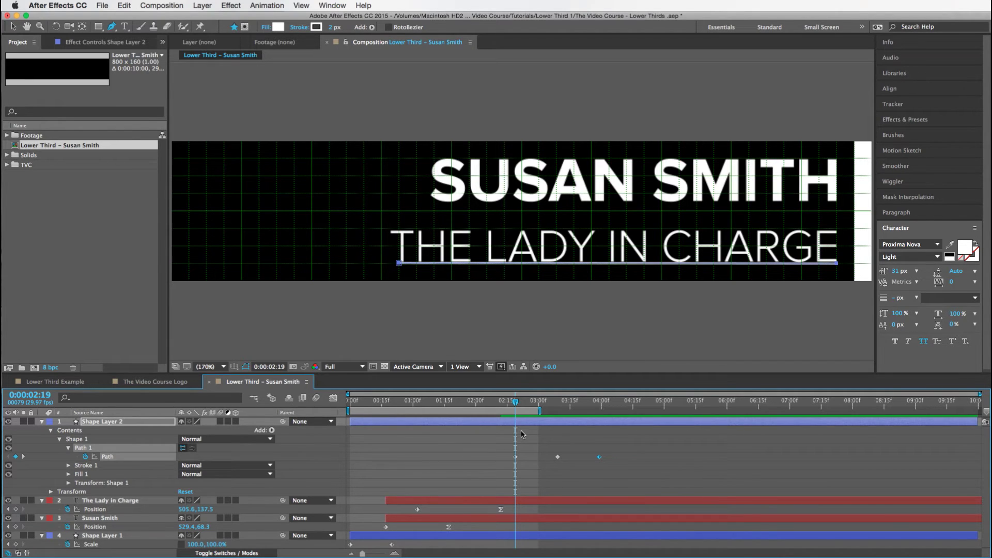
click(83, 441)
click(85, 448)
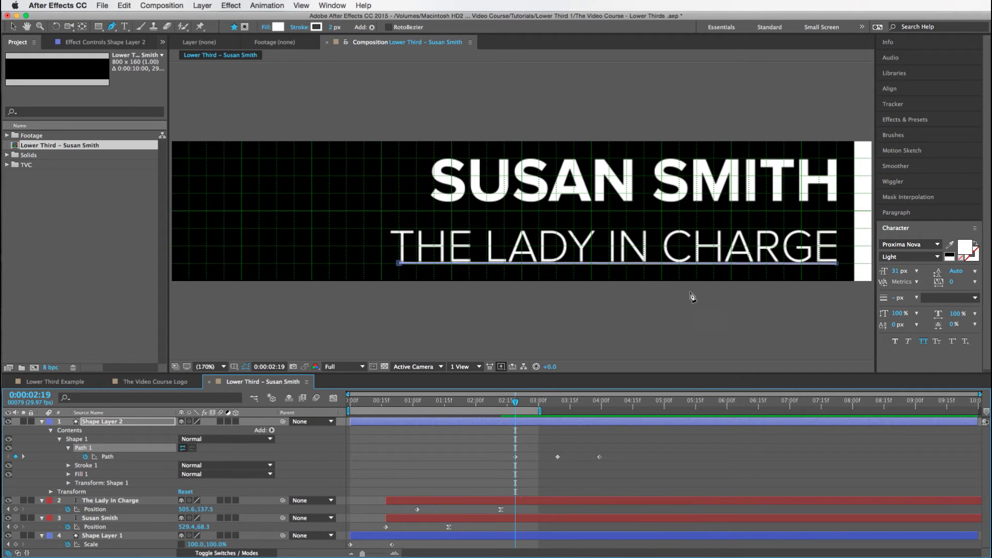
key(v)
click(516, 403)
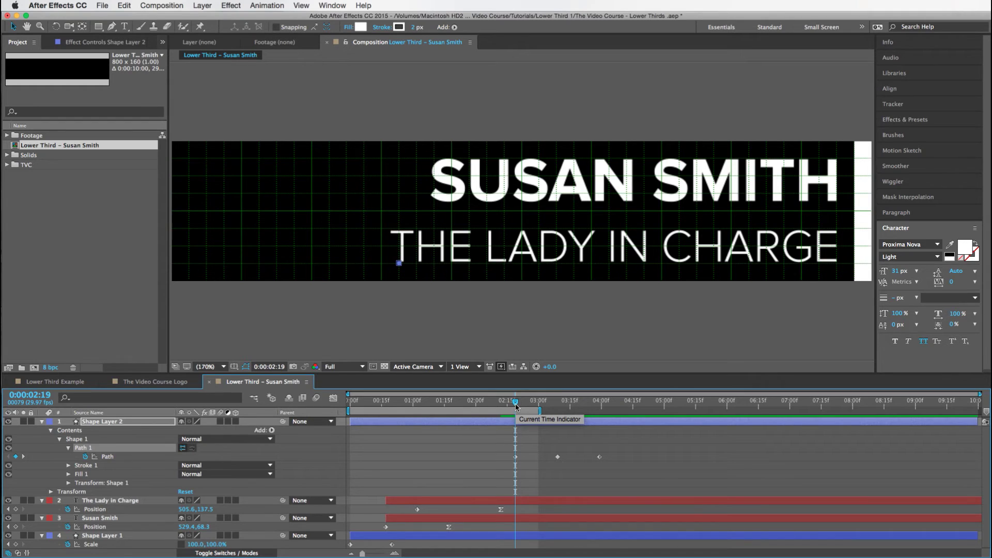
At the 0:00:03:29 keyframe, slide the underline's left vertex to its right end
key(space)
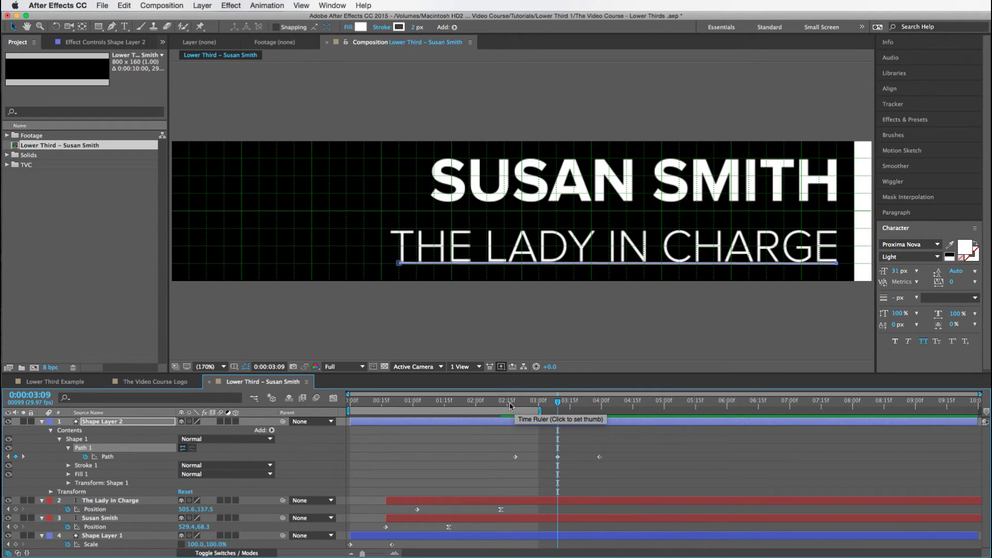
key(k)
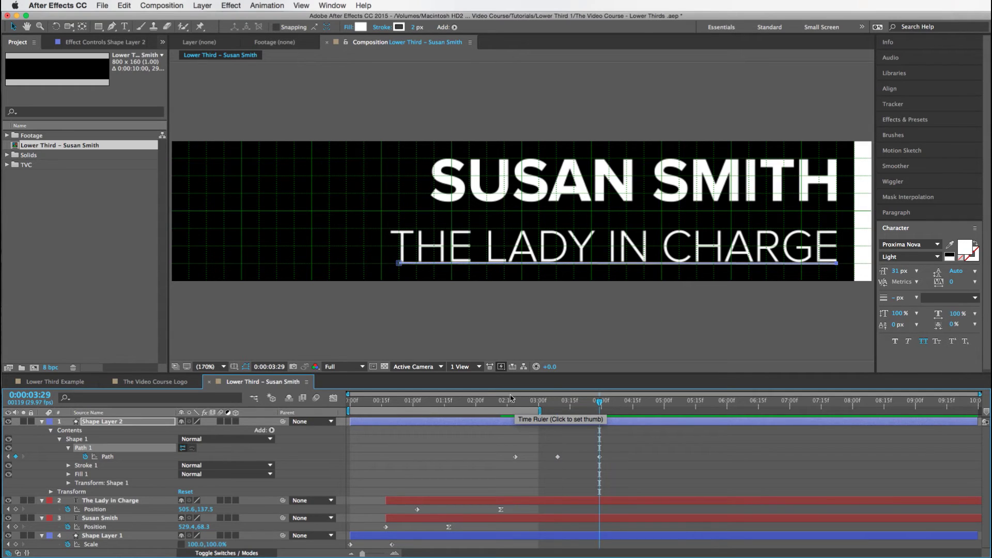
drag(398, 263, 835, 264)
End the work area at 0:00:03:29 and preview the underline animation
drag(637, 443, 468, 465)
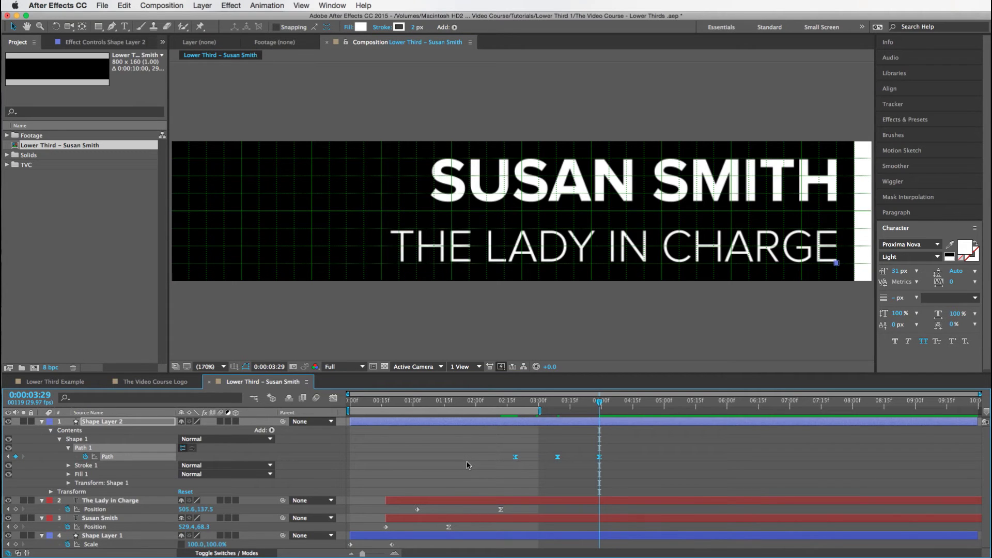
click(695, 485)
key(n)
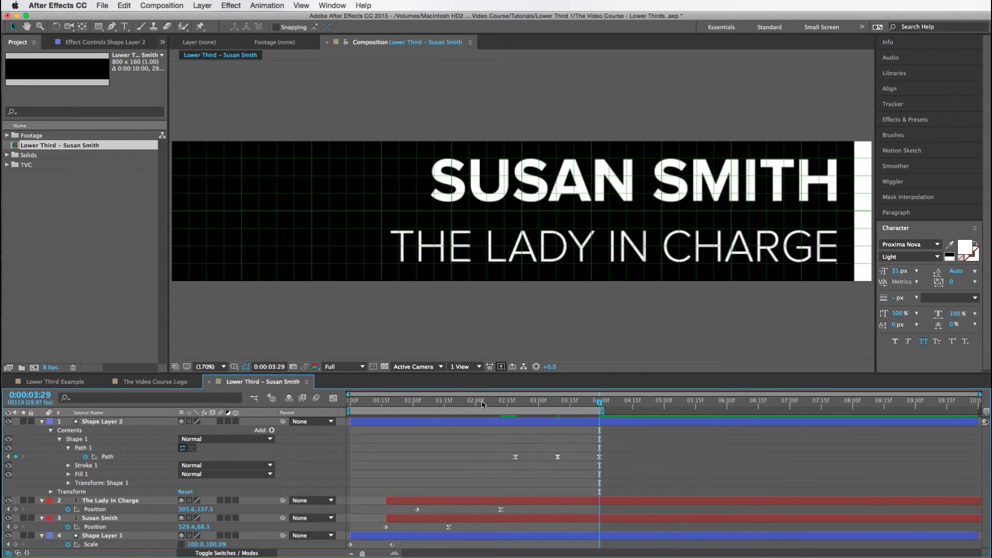
key(space)
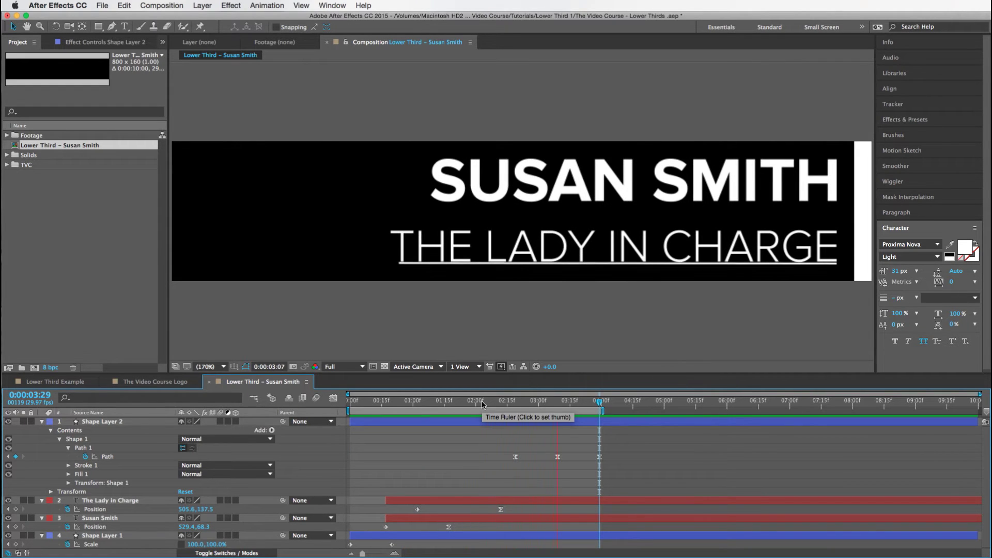
key(space)
Trim Shape Layer 2's in point to 0:00:02:19
click(512, 402)
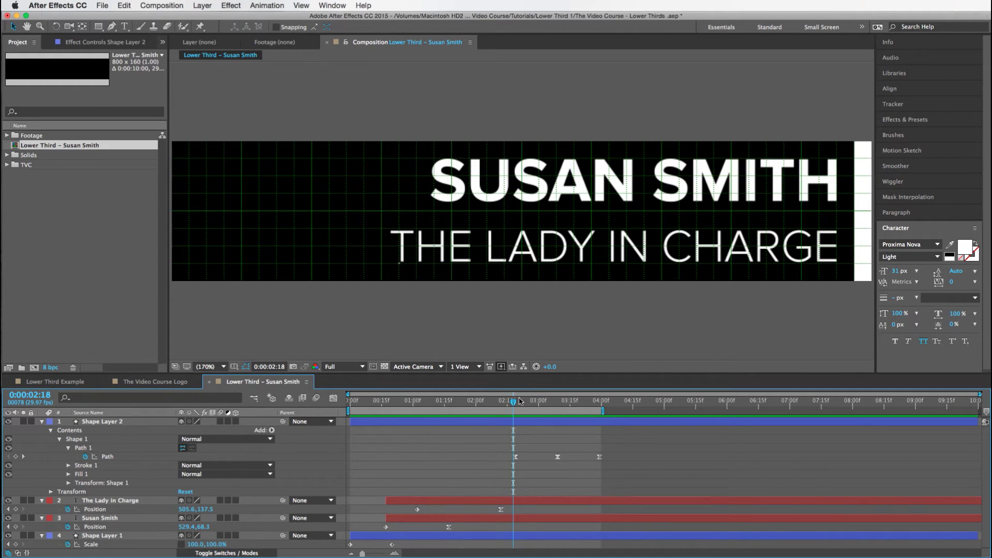
drag(513, 403, 515, 403)
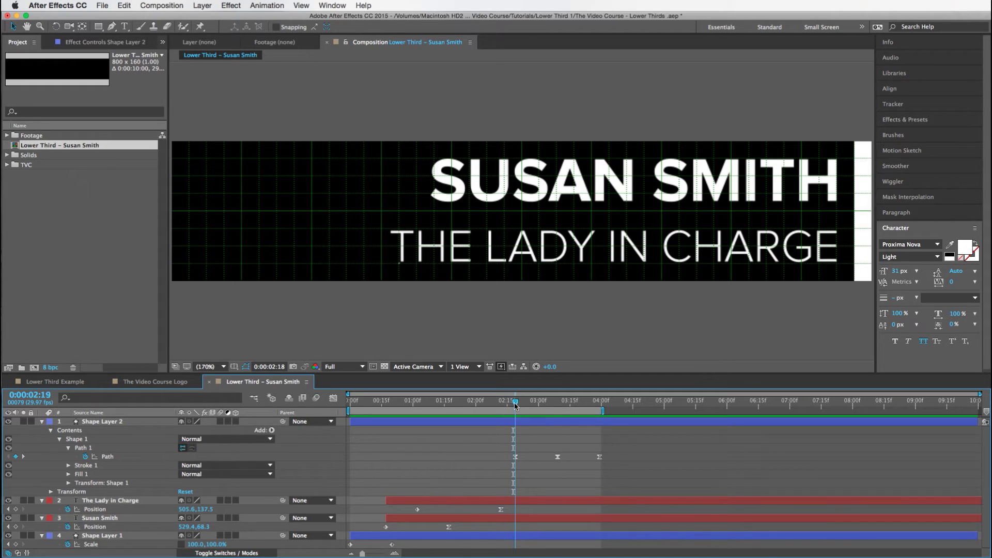
click(528, 425)
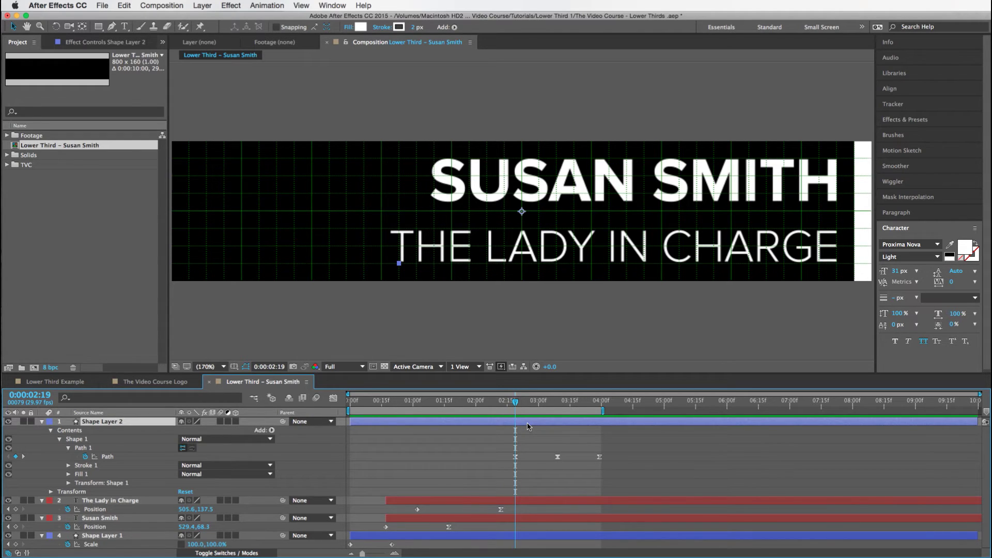
key(alt+bracketleft)
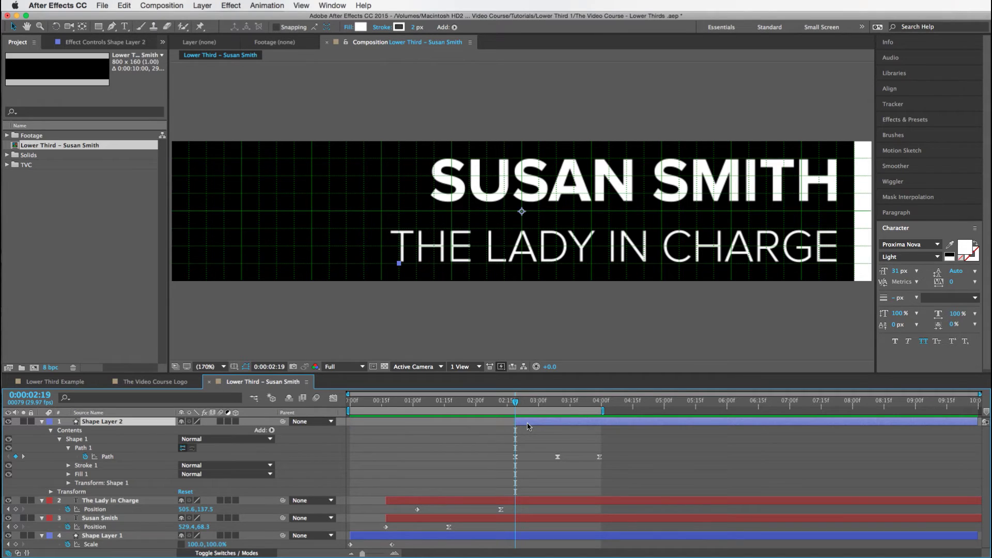
key(F2)
Trim the underline's out point to 0:00:03:29 and shift the layer to start at 0:00:01:23
drag(514, 404, 599, 403)
click(611, 425)
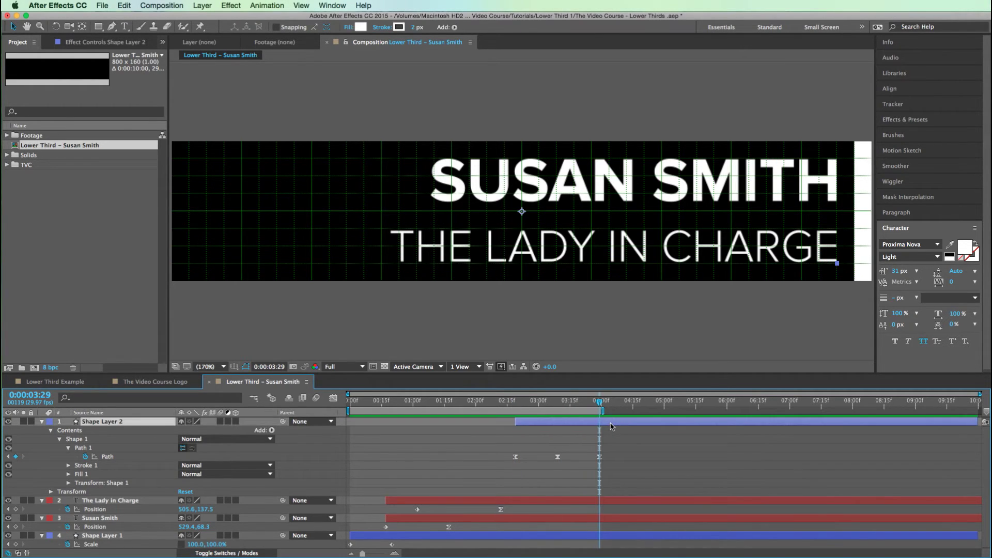
key(alt+bracketright)
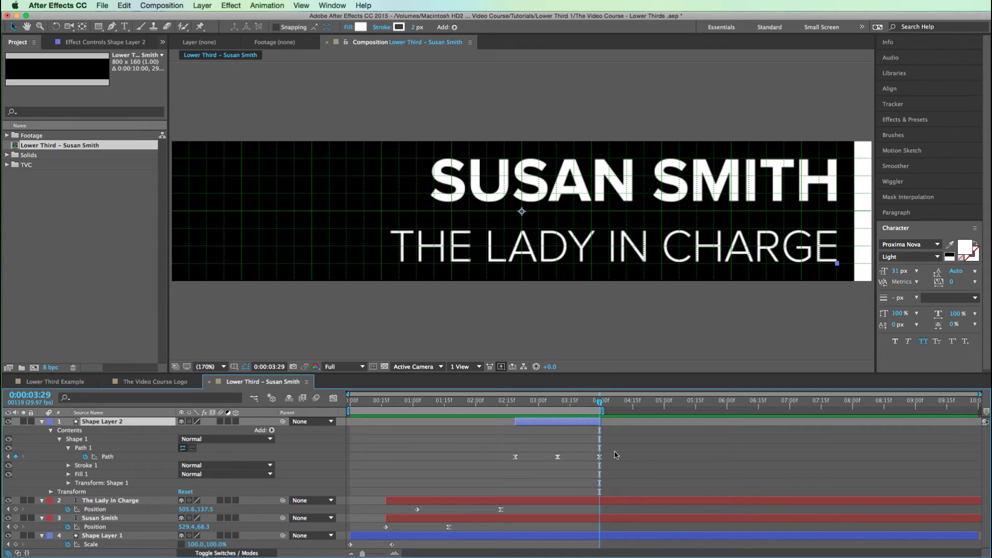
click(615, 454)
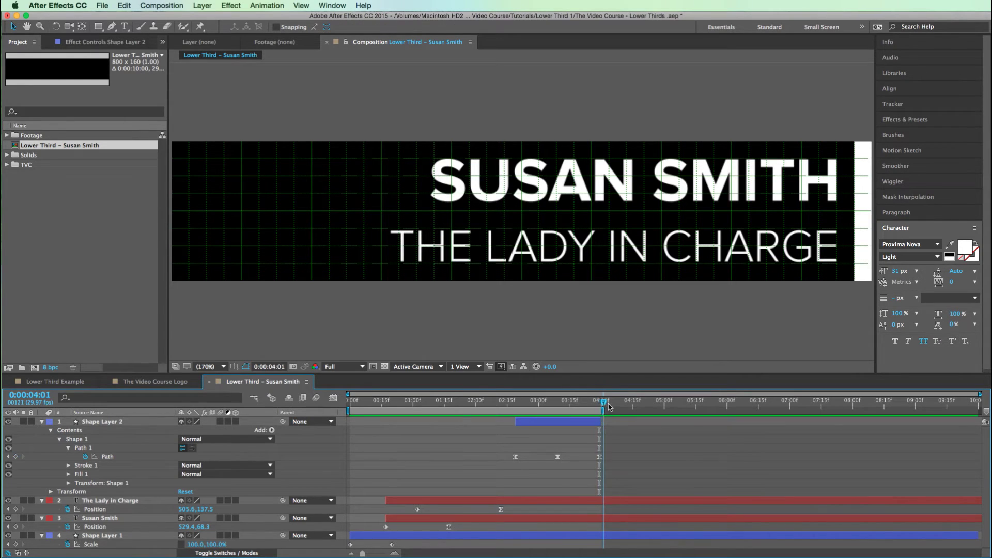
drag(599, 402, 461, 412)
drag(556, 421, 500, 423)
Lower the underline to position 400, 89 beneath THE LADY IN CHARGE and preview it
key(p)
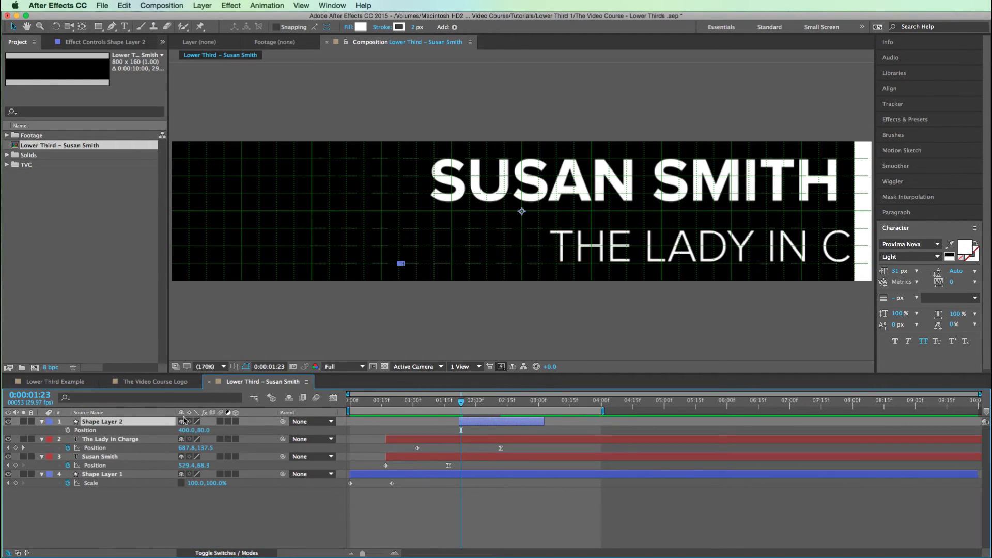
drag(204, 433, 205, 435)
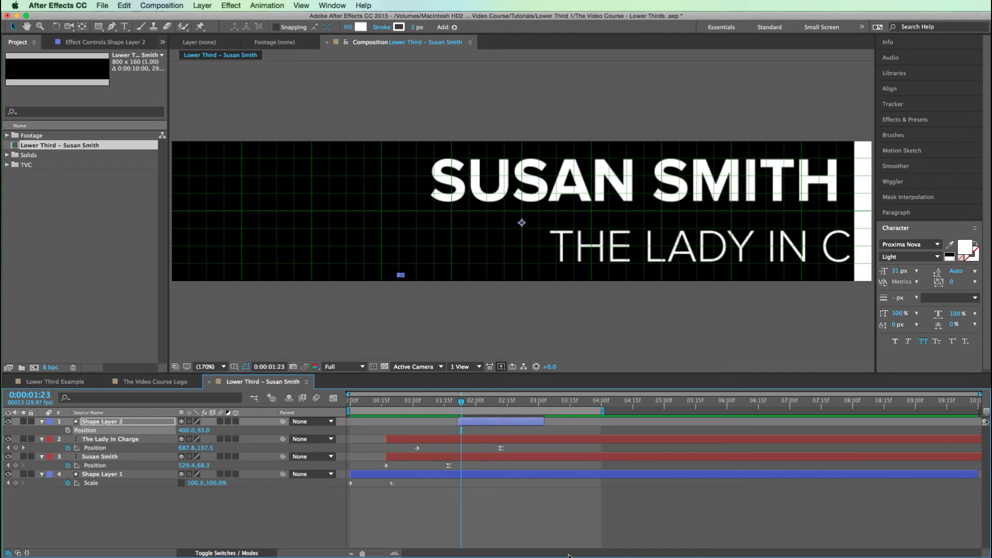
click(575, 530)
key(space)
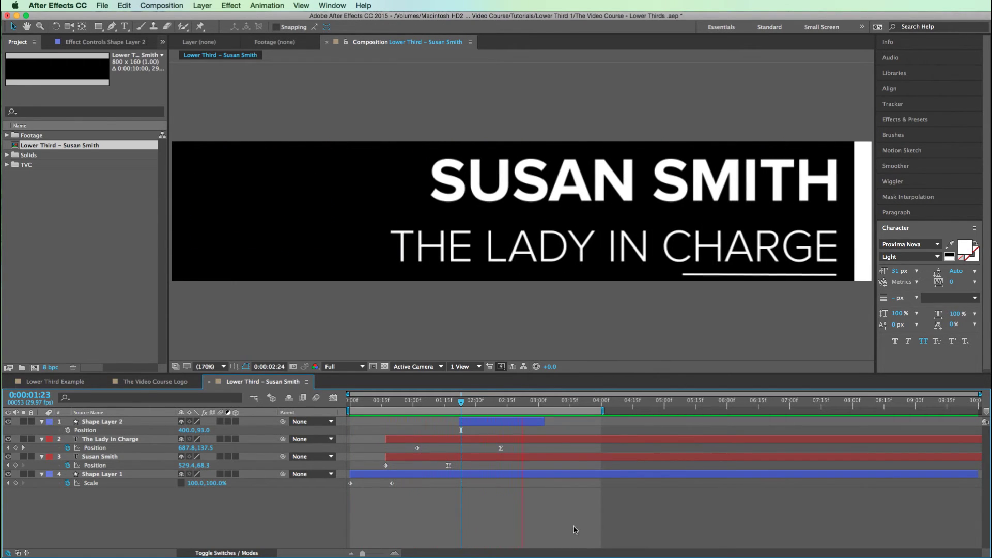
key(space)
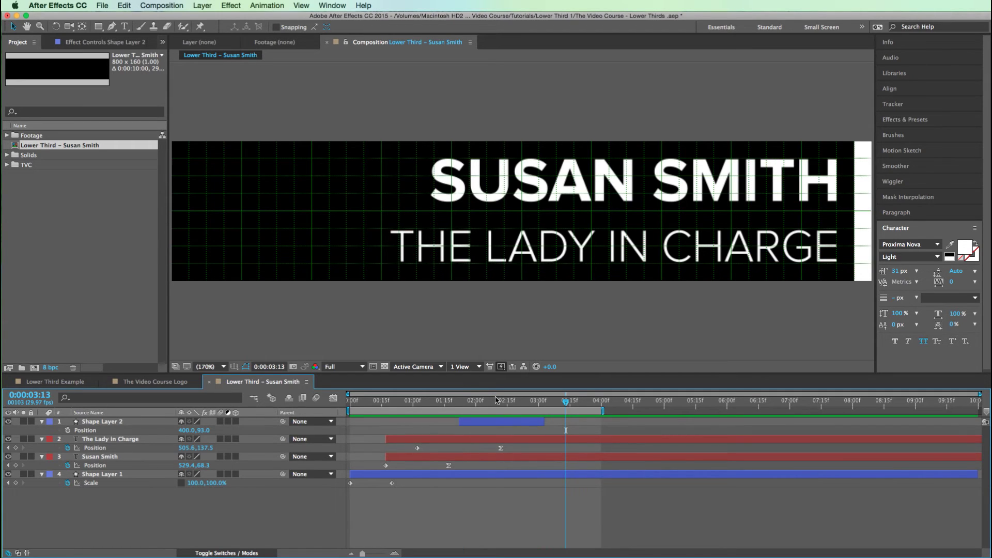
Reveal all layers' keyframed properties, then duplicate the underline layer as Shape Layer 3
click(496, 400)
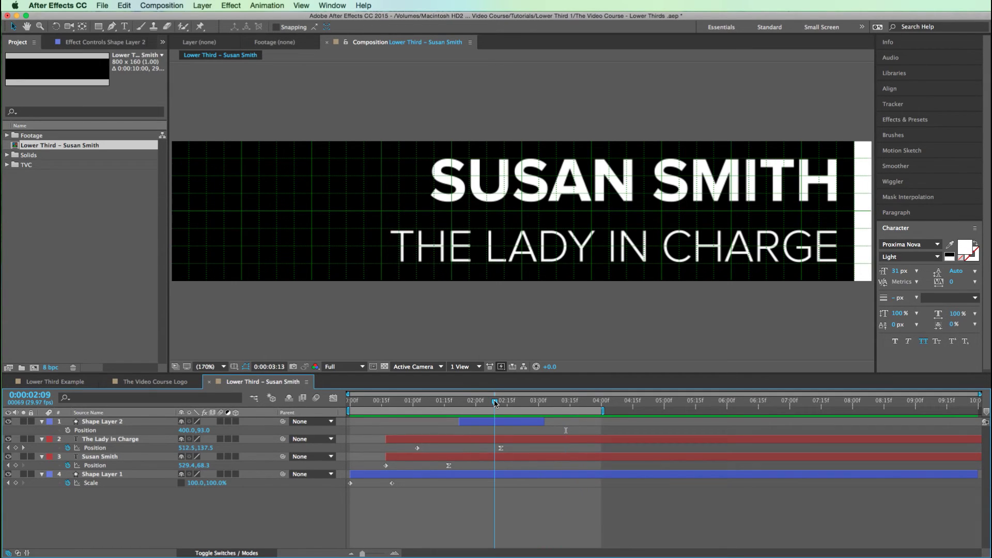
click(201, 433)
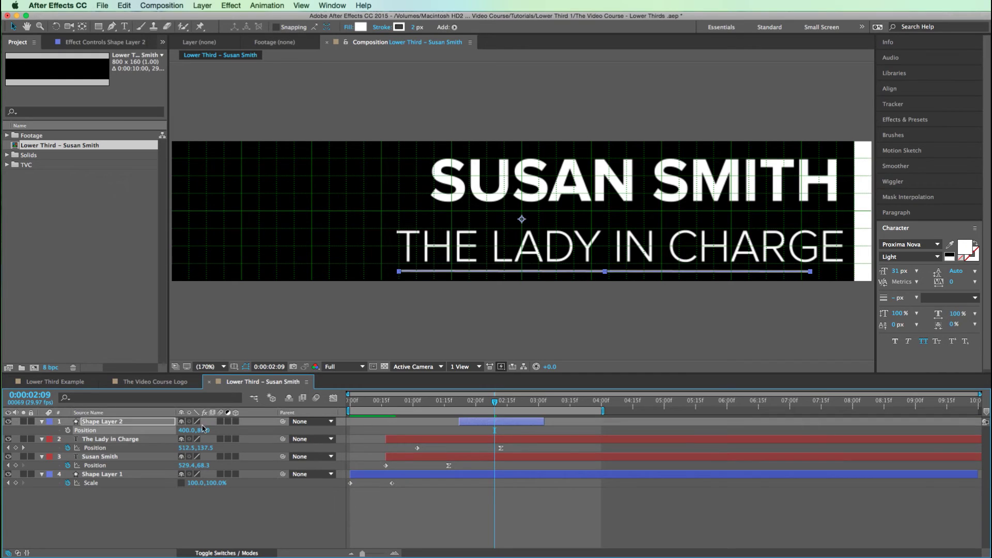
click(527, 514)
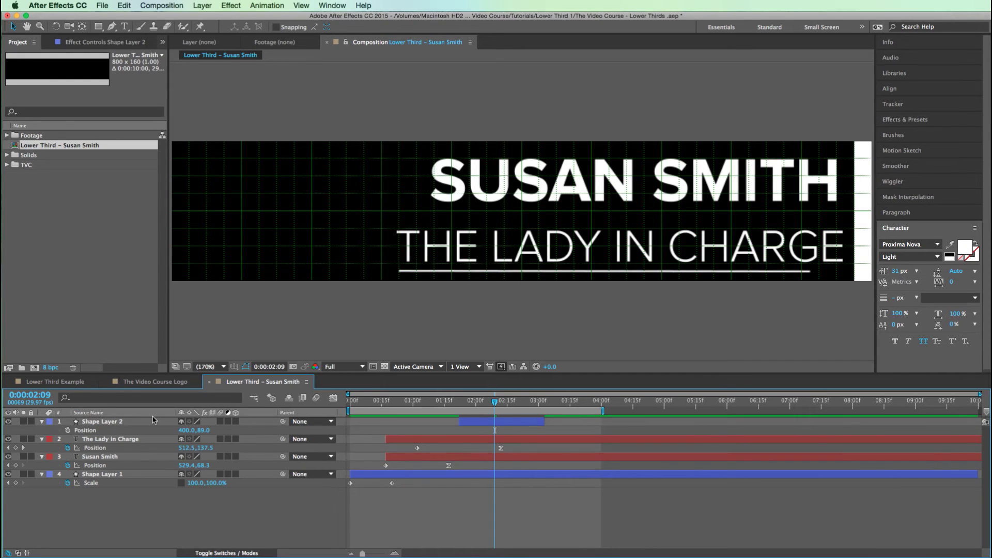
key(super+a)
key(u)
key(u)
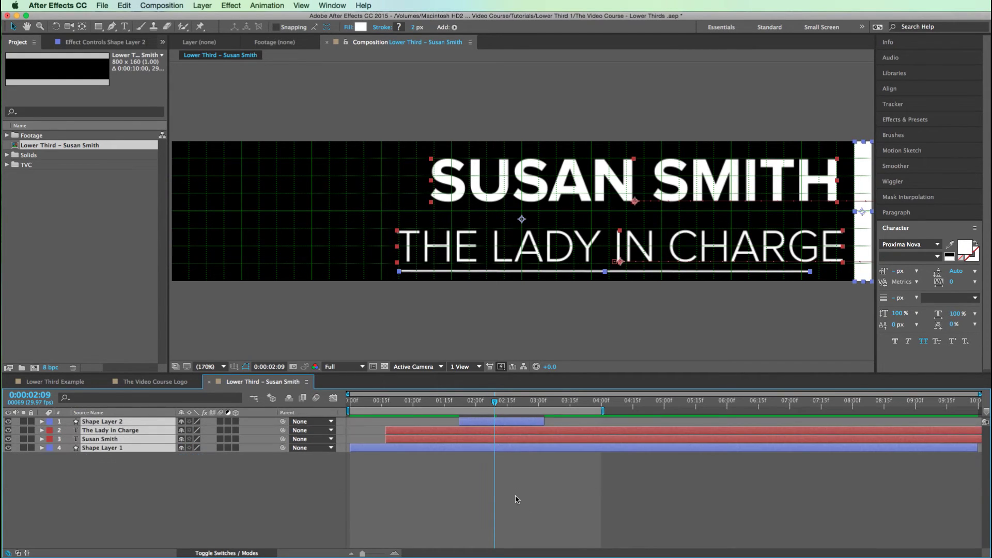
click(517, 499)
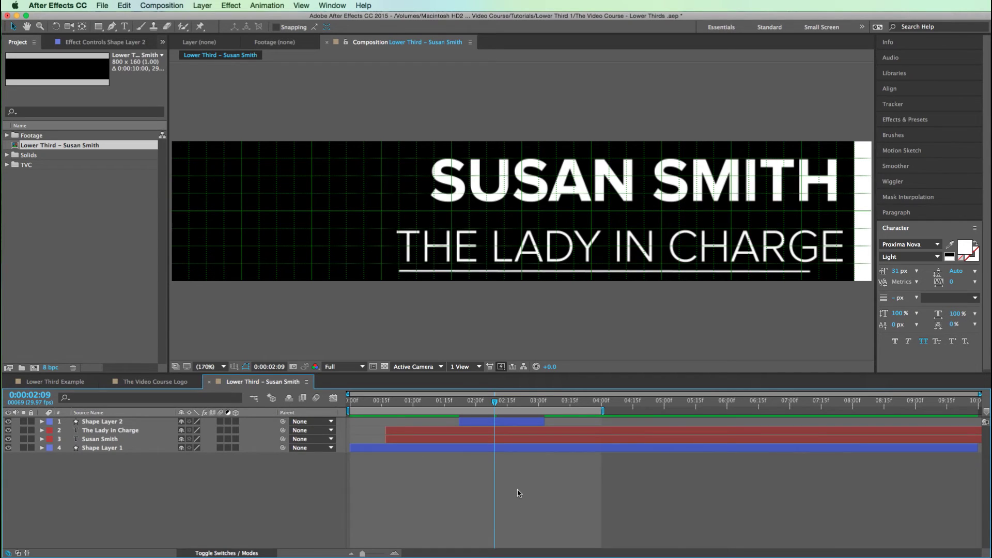
click(499, 423)
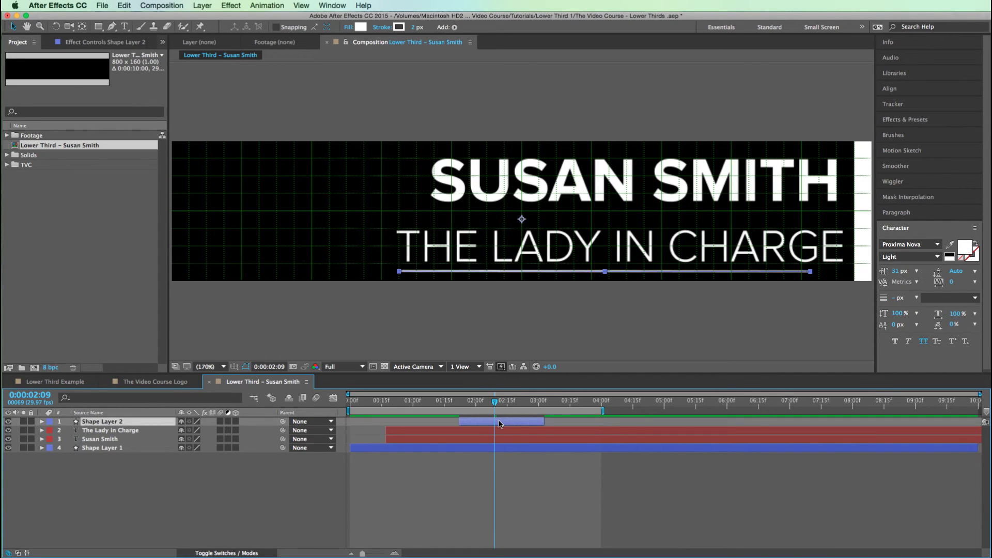
key(ctrl+d)
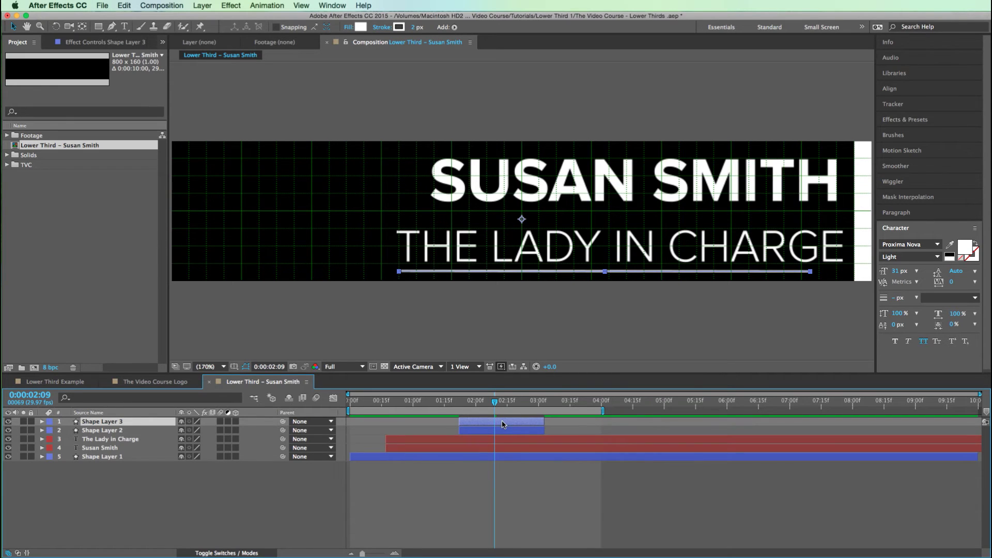
key(p)
drag(206, 430, 191, 430)
drag(212, 382, 222, 340)
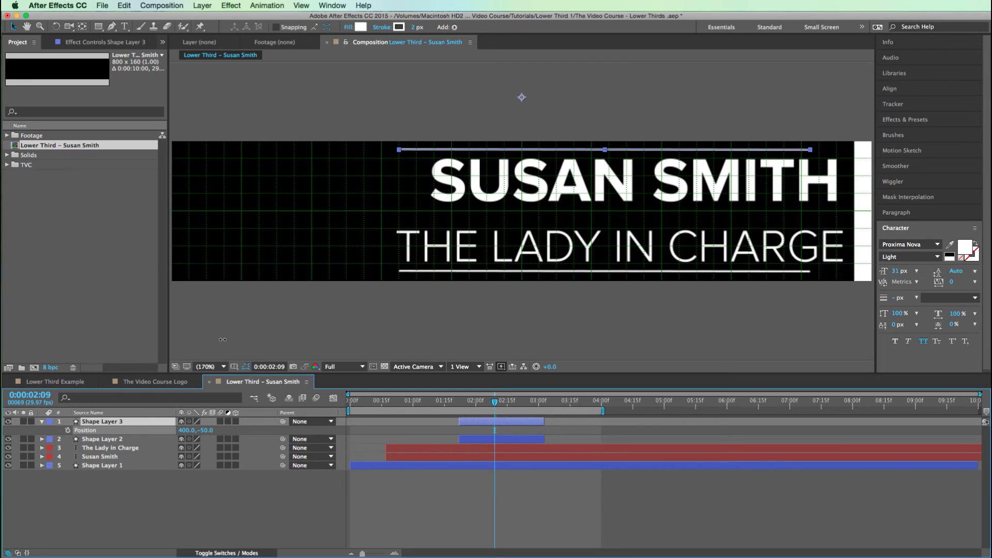
Apply a Keyframe Assistant to the copy's three Path keyframes so it draws in from the right
key(u)
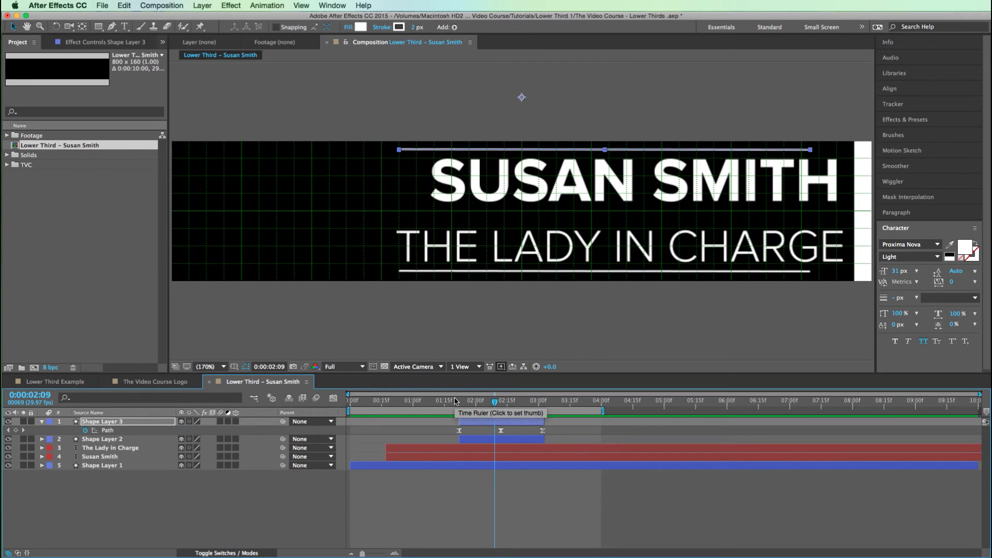
key(k)
drag(436, 428, 565, 436)
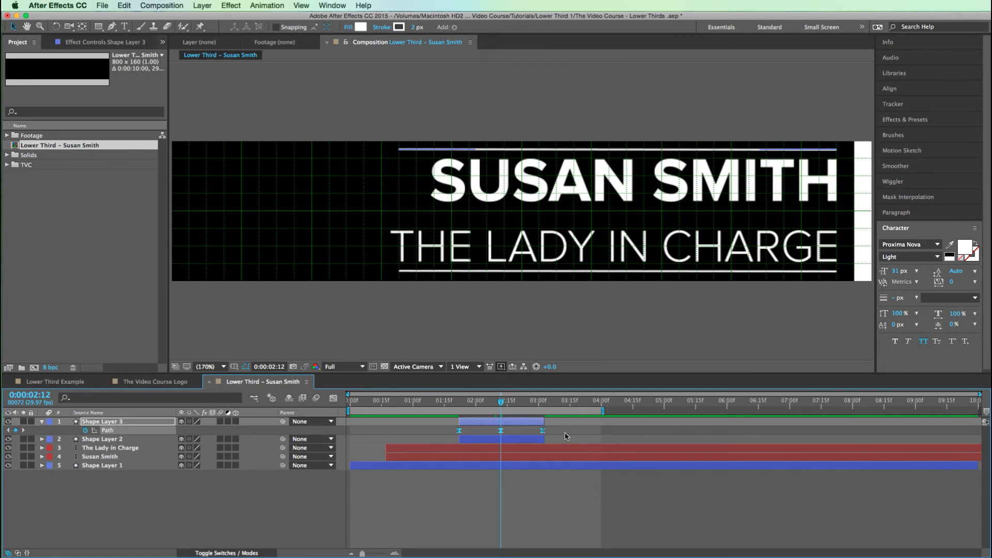
right_click(542, 433)
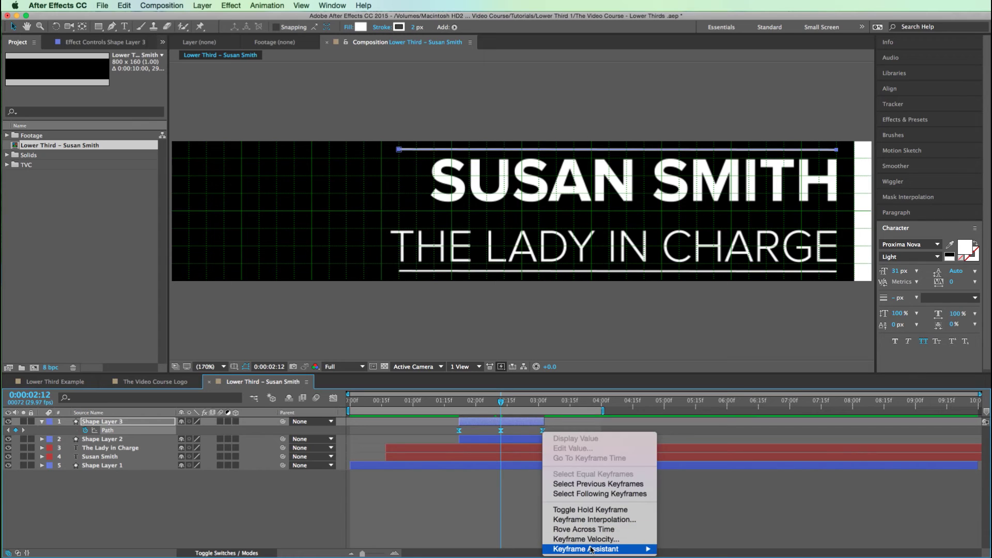
mouse_move(592, 549)
click(678, 521)
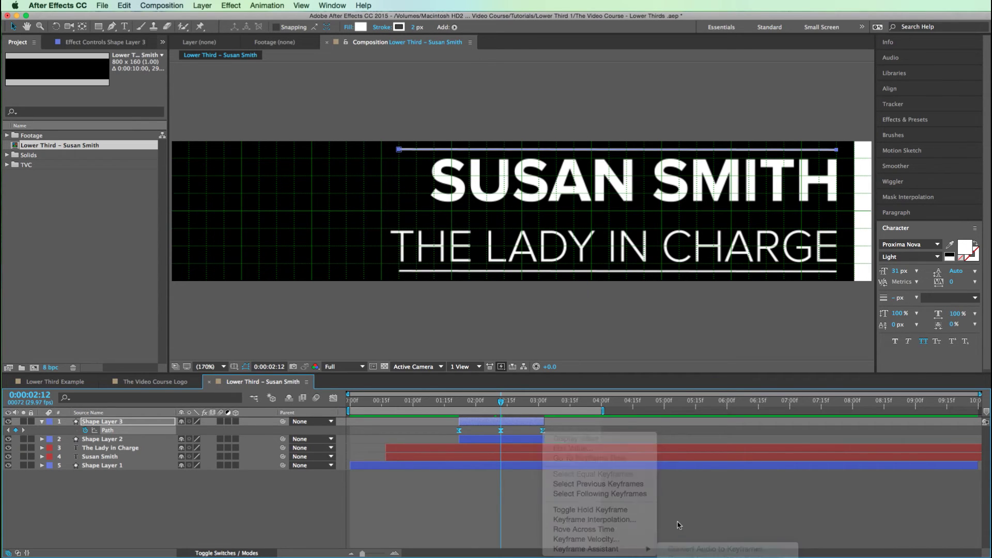
click(675, 423)
Scrub to check the animation and reveal the top line's Scale at the middle keyframe
drag(459, 402, 482, 401)
key(k)
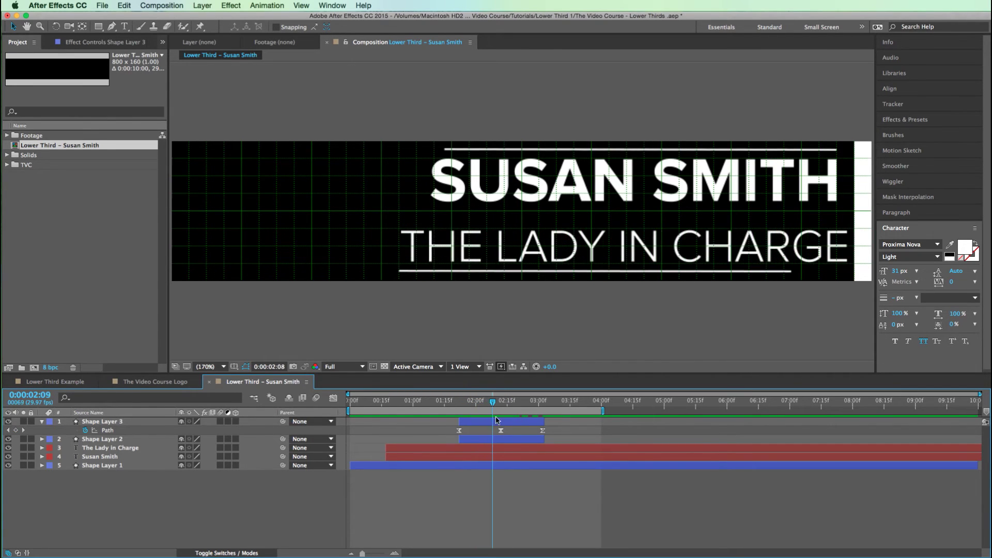
click(120, 422)
key(s)
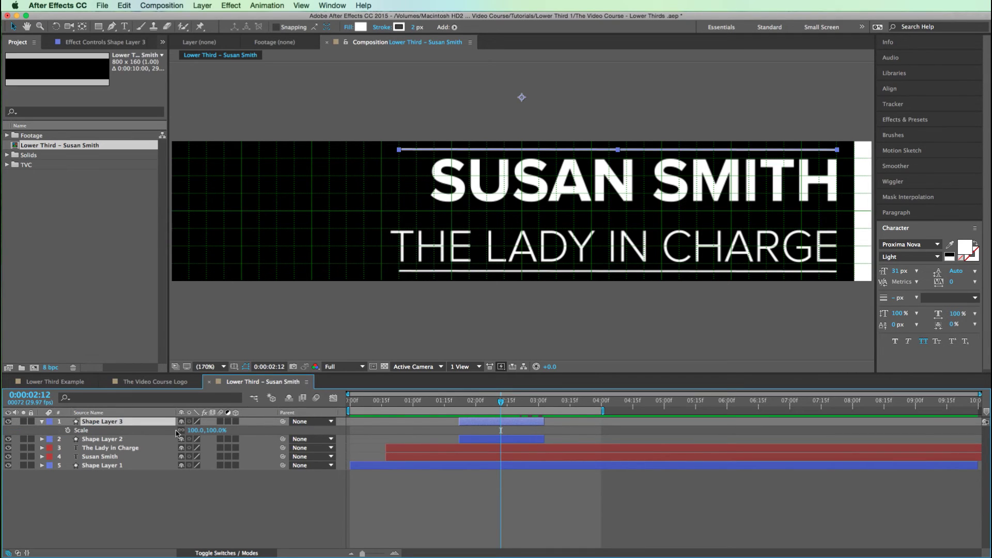
key(y)
drag(522, 97, 837, 149)
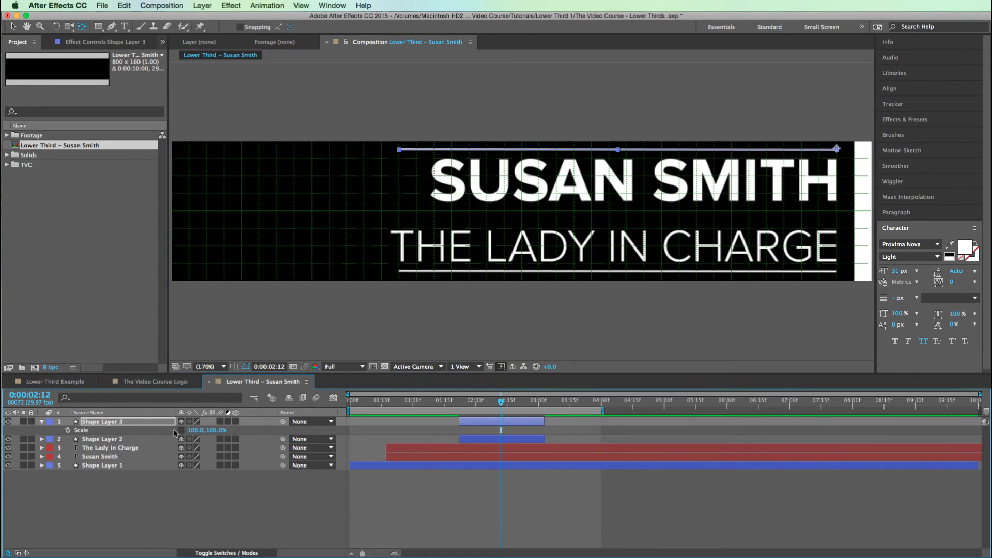
drag(193, 430, 191, 430)
click(473, 504)
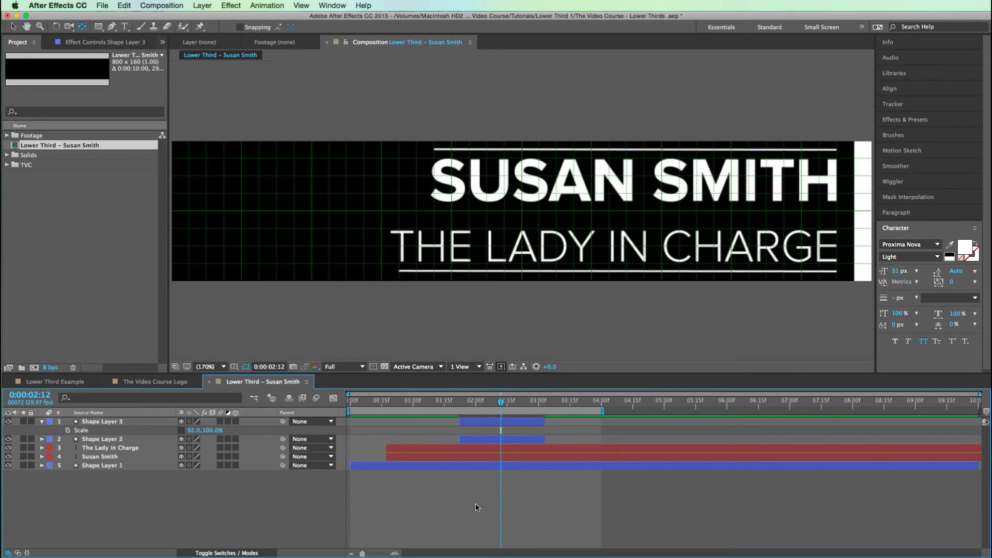
key(space)
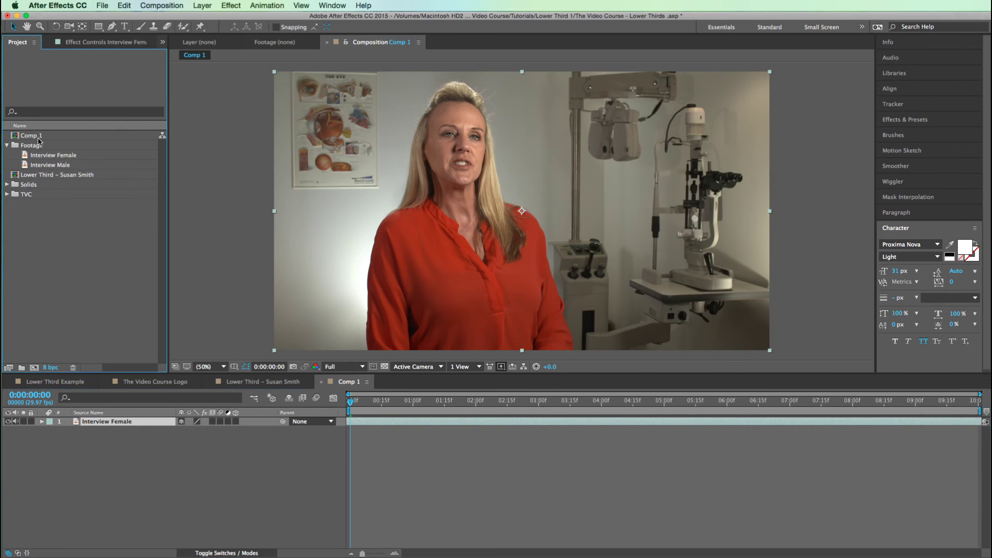
drag(30, 177, 647, 285)
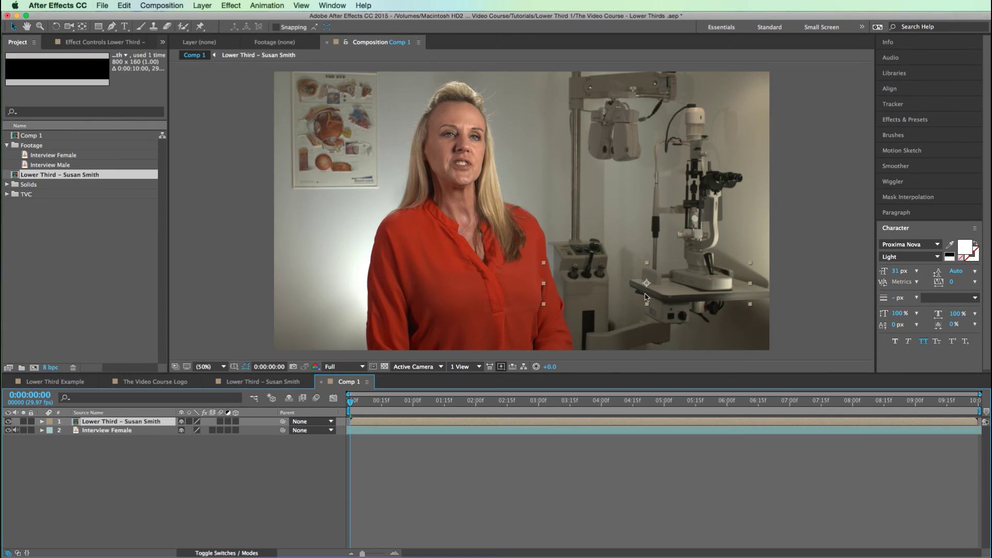
click(422, 447)
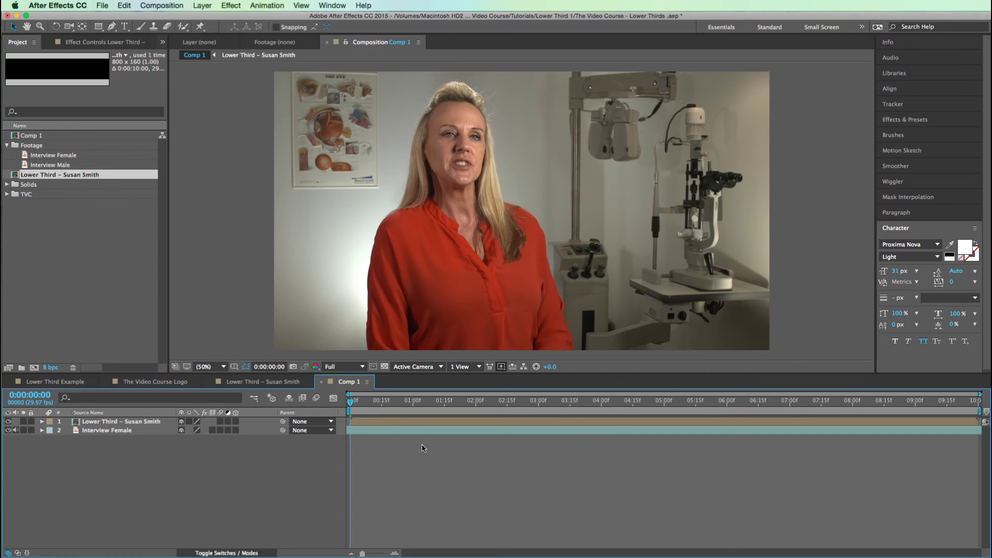
key(space)
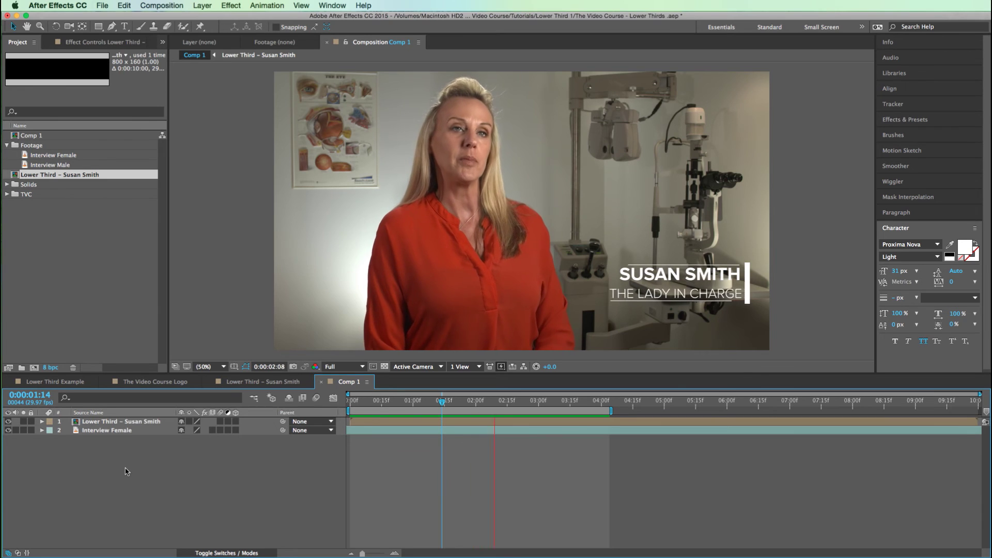
drag(448, 401, 470, 417)
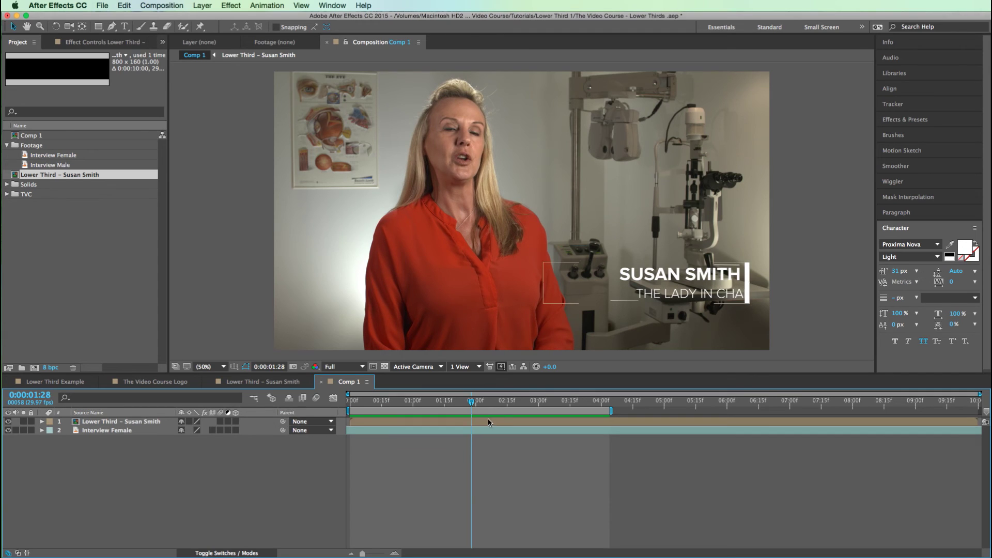
click(487, 422)
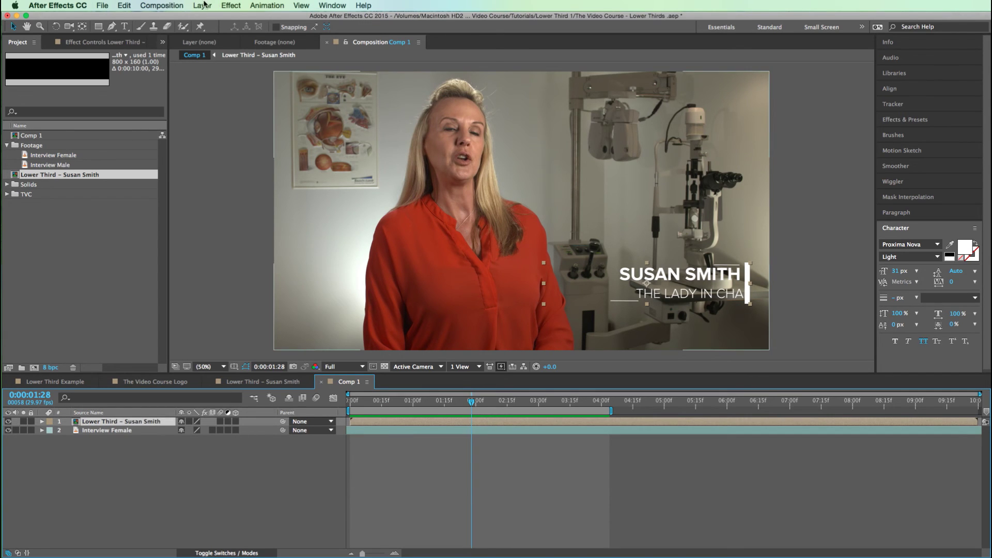
click(203, 5)
Time-stretch the lower-third layer to 75%, shortening it to 0:00:07:15
mouse_move(237, 129)
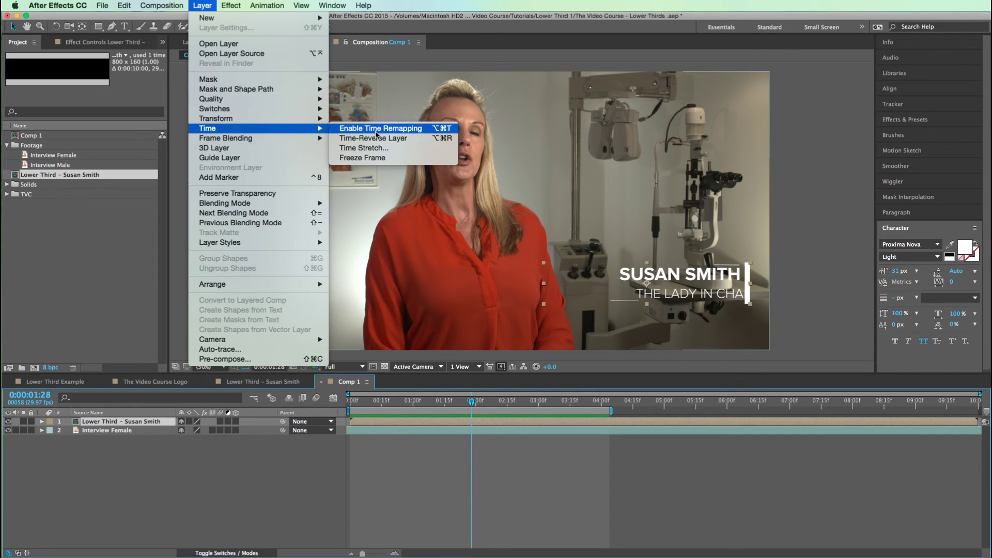
click(377, 148)
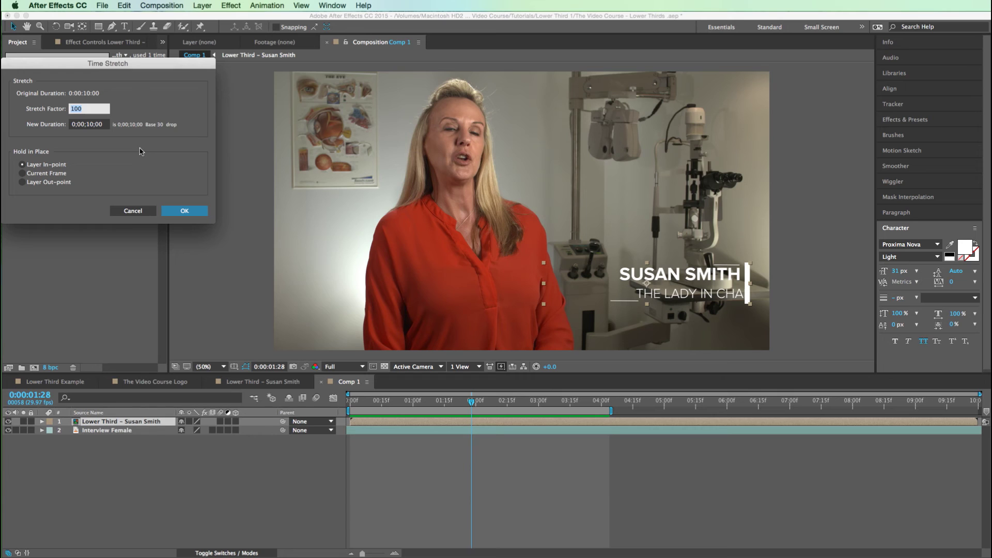
text(75)
click(184, 211)
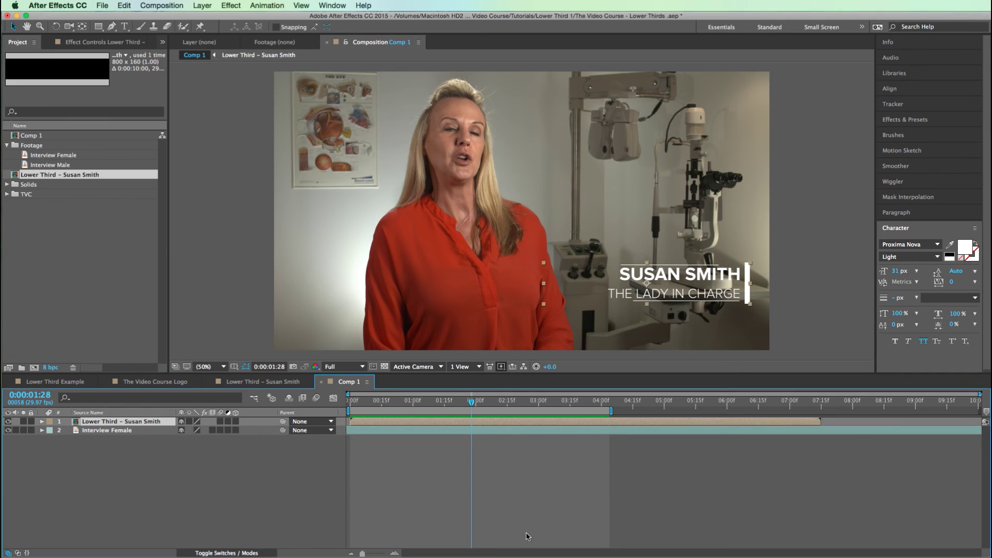
Preview the faster lower third, then drag it from the right edge to the frame's left side
key(space)
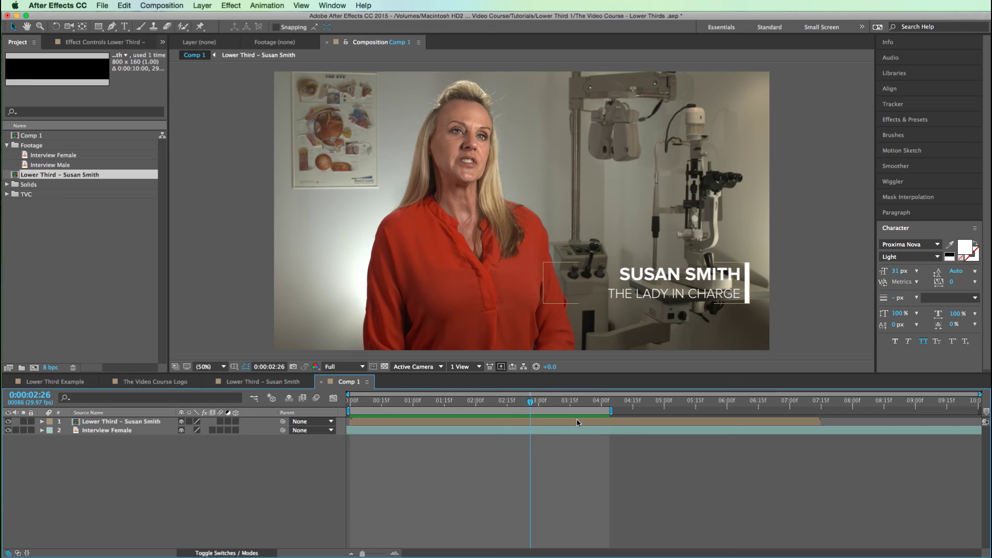
drag(674, 282, 402, 282)
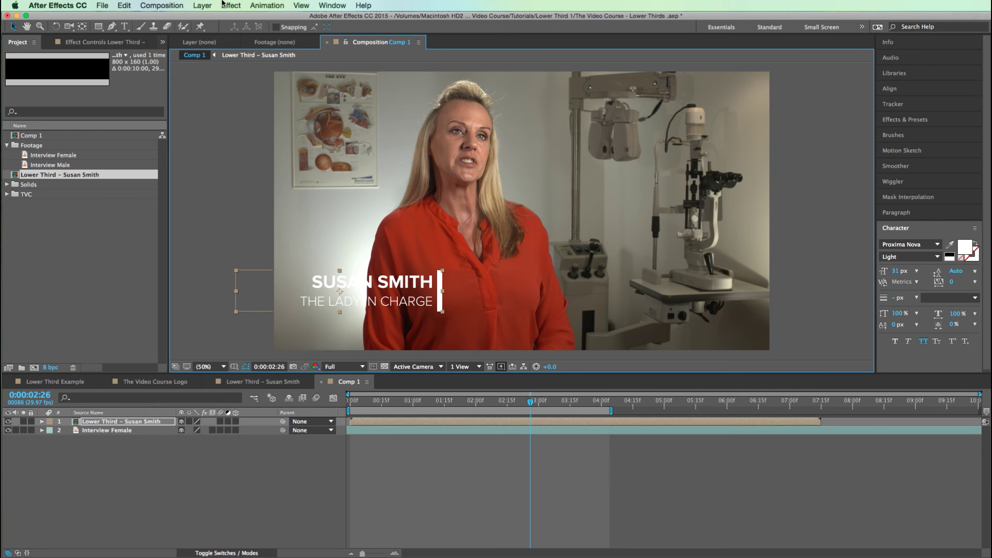
click(231, 6)
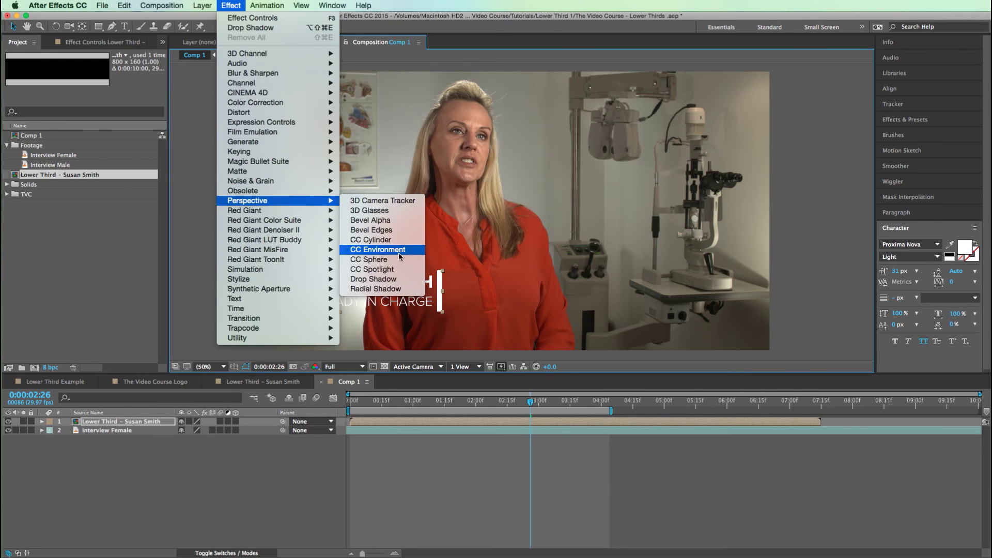
click(405, 279)
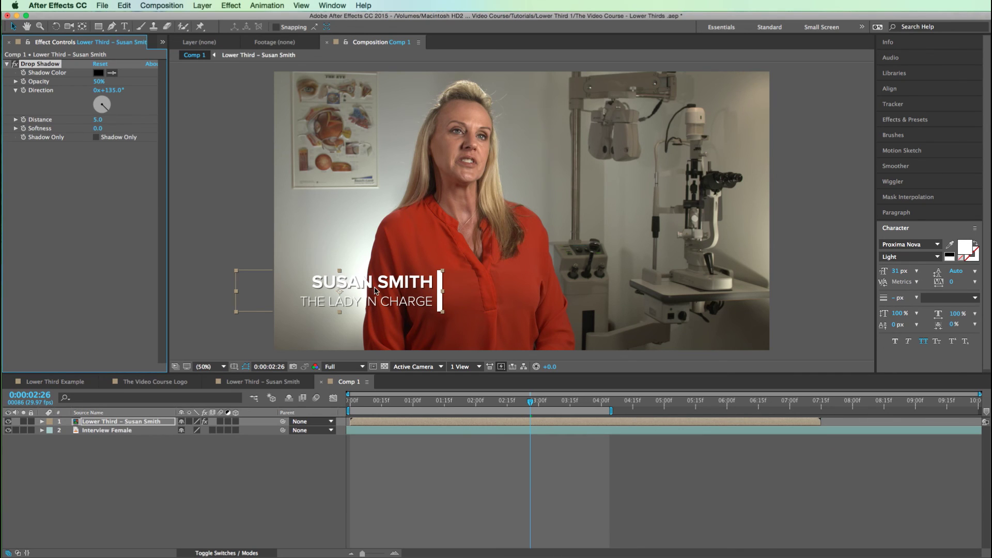
click(97, 81)
text(75)
key(Return)
drag(98, 130, 191, 116)
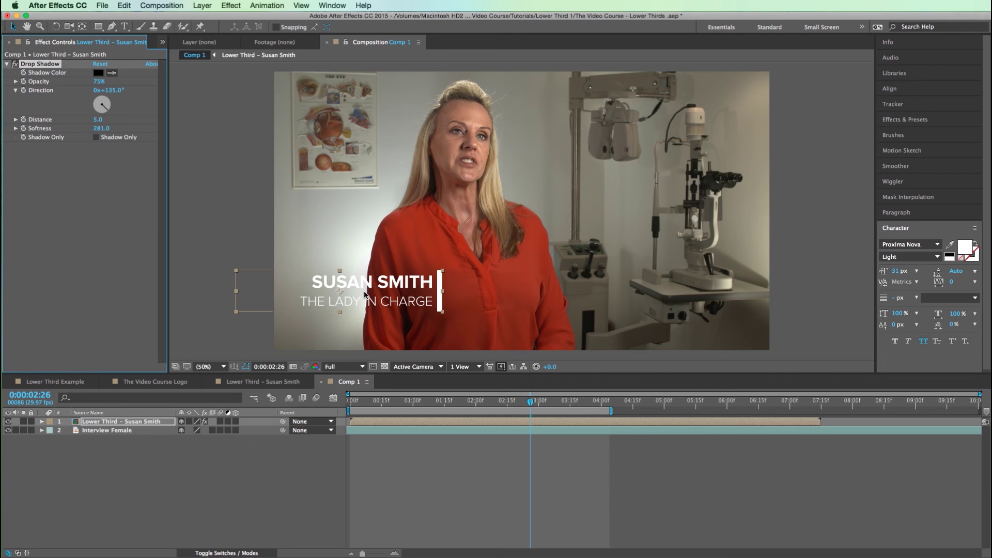
click(331, 482)
click(106, 422)
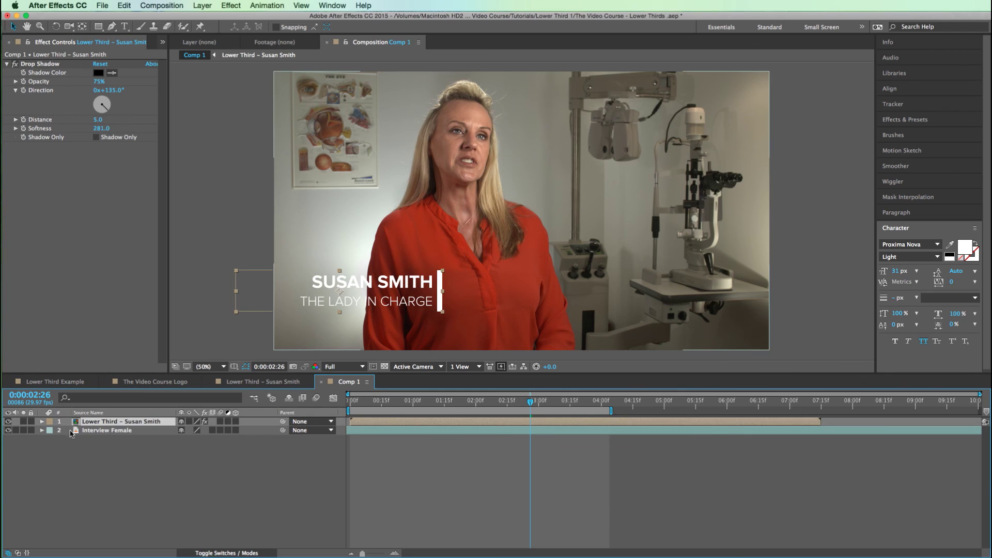
Toggle the lower third's Drop Shadow off and back on to compare
key(e)
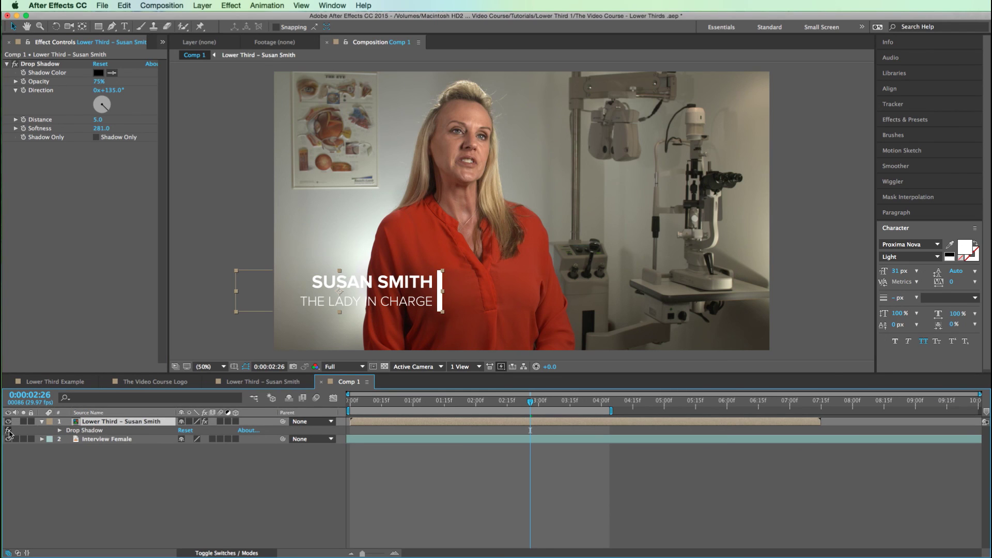
click(8, 431)
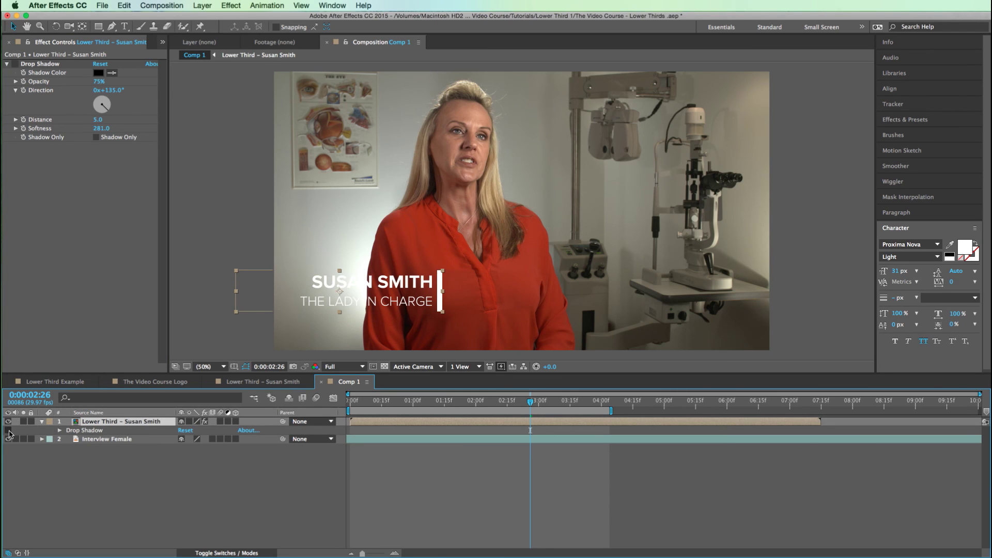
click(8, 431)
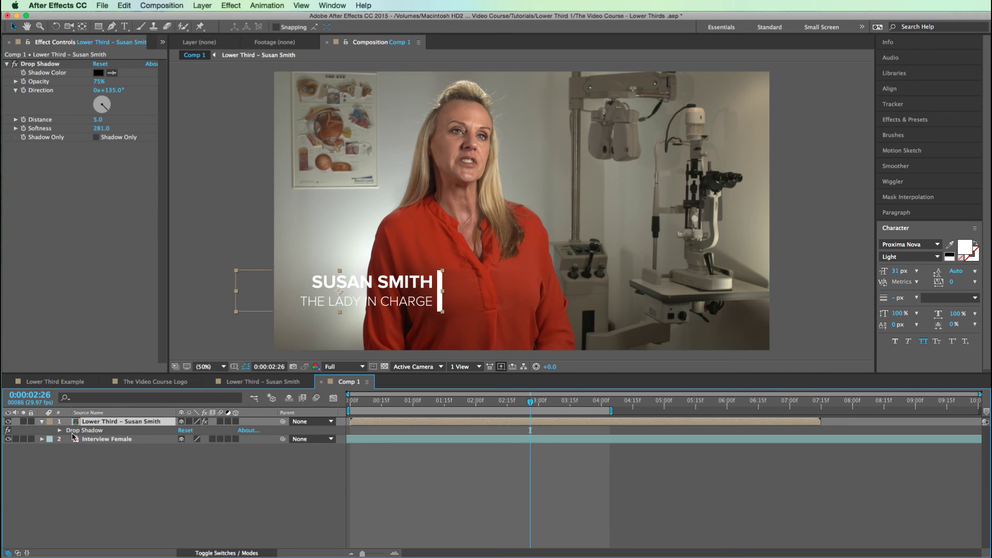
Move the lower third to the frame's right, then preview the Lower Third Example composition
drag(407, 280, 698, 274)
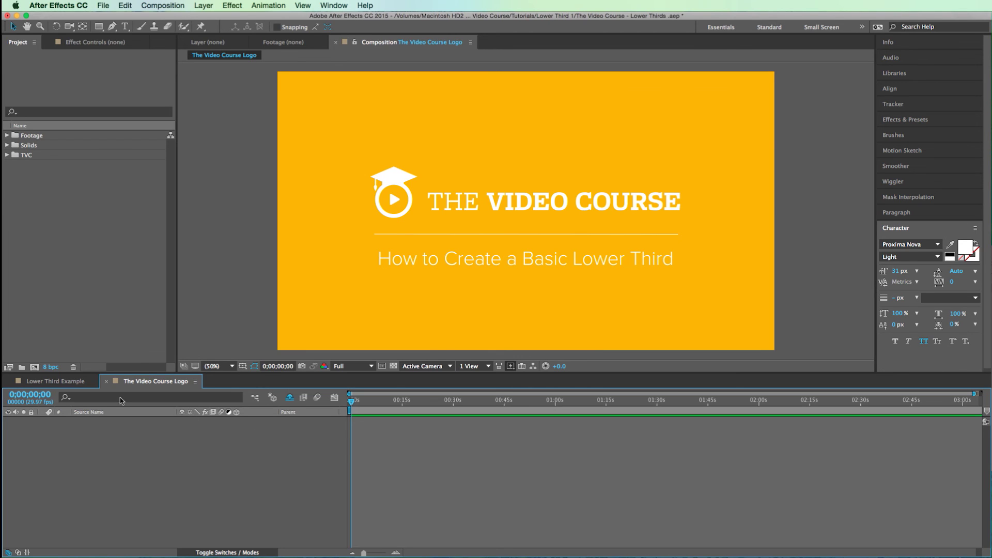
click(78, 383)
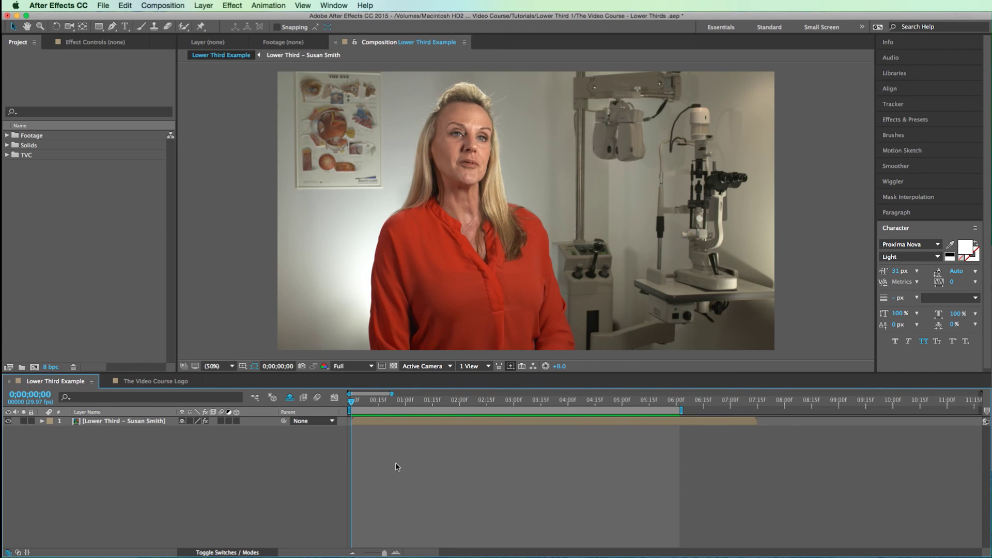
key(space)
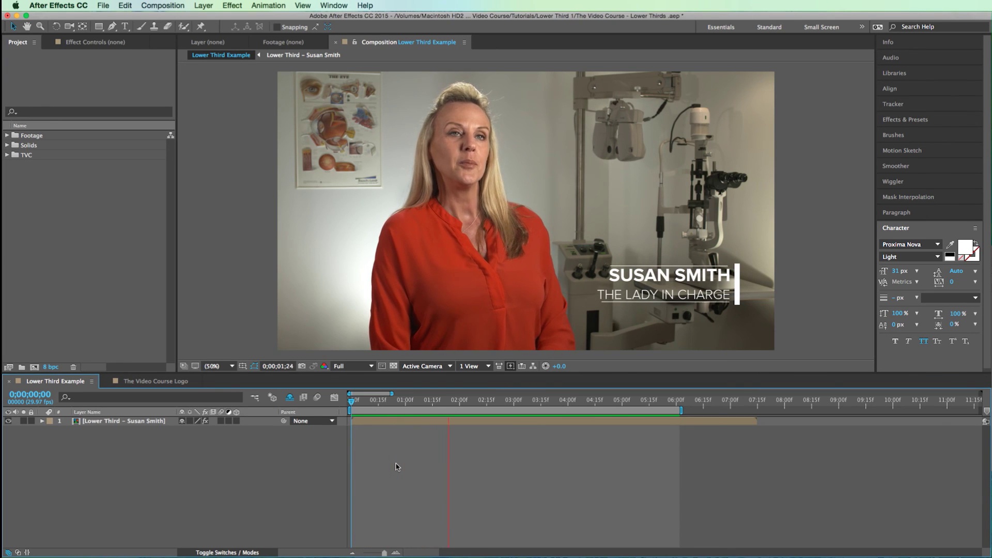